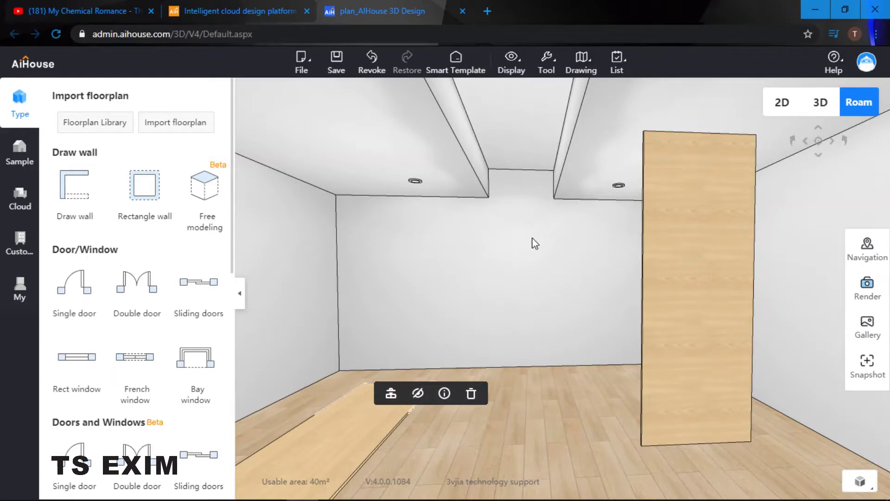
left_click_drag(520, 285, 426, 141)
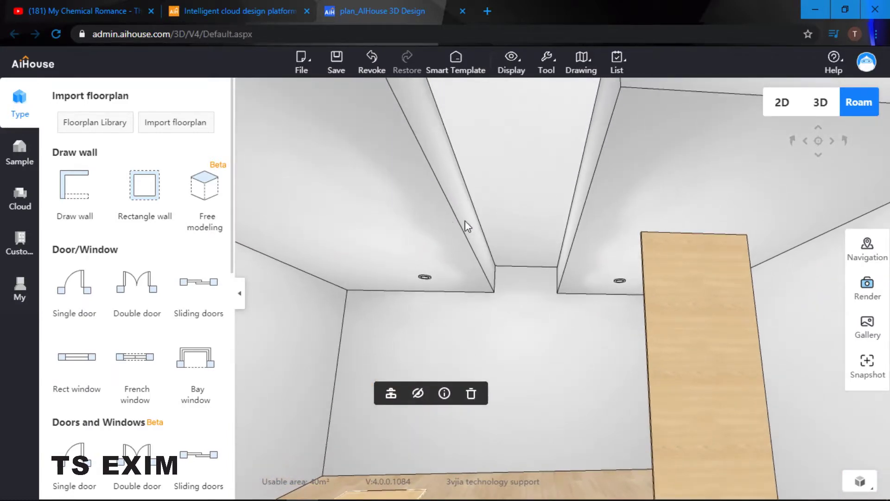
left_click_drag(447, 229, 558, 288)
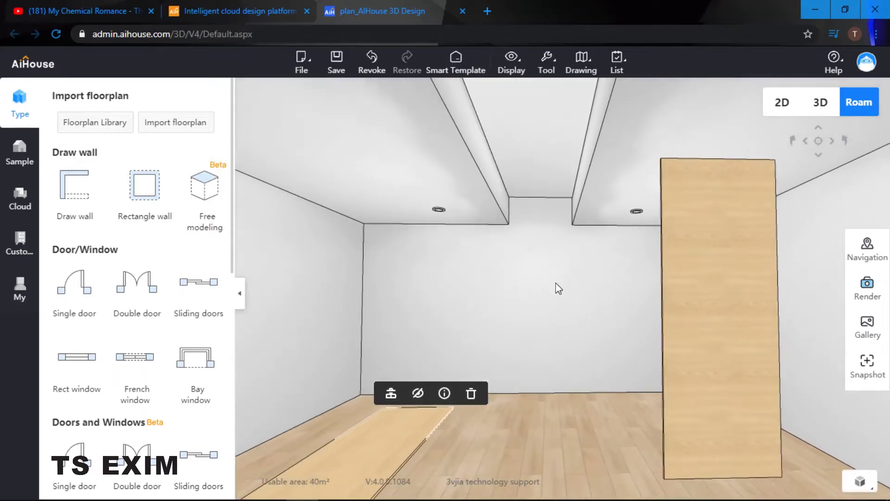
left_click(578, 216)
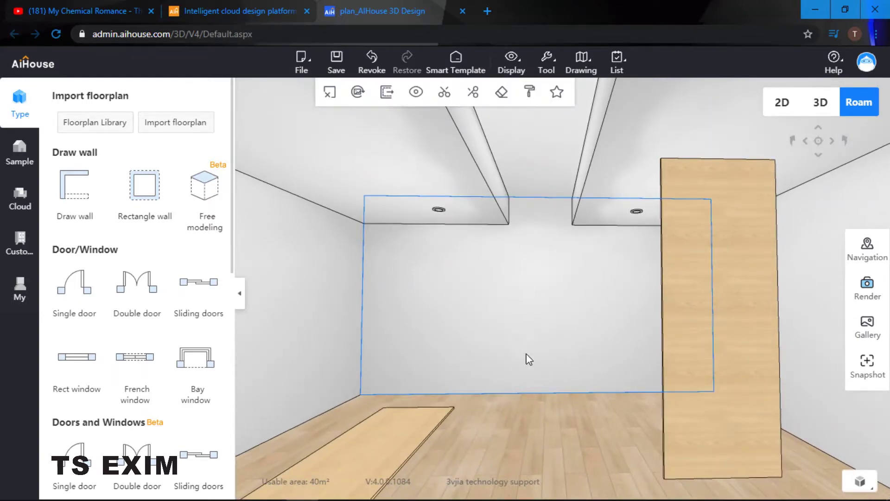
left_click_drag(554, 214, 536, 268)
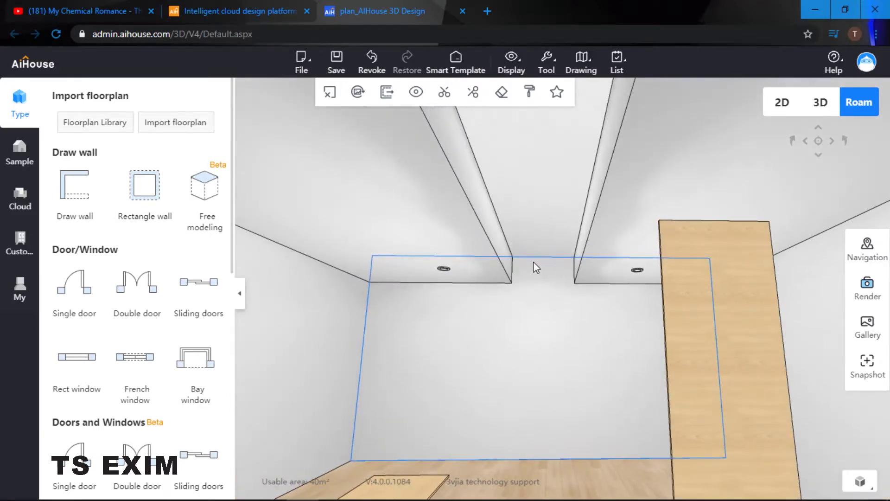
left_click_drag(559, 415, 557, 165)
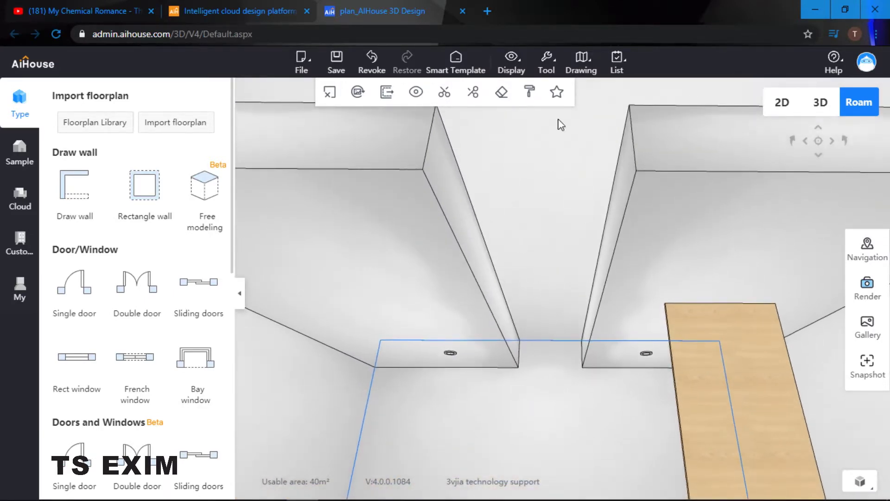
left_click_drag(562, 228, 560, 298)
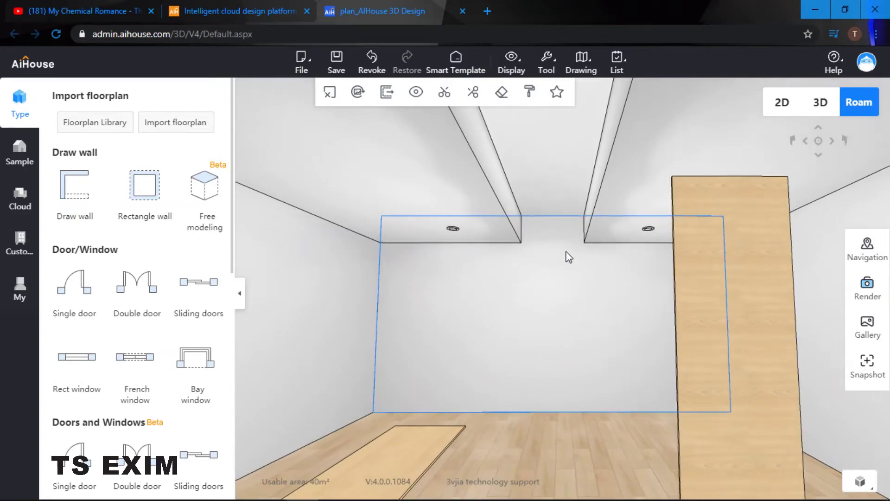
Step: Place the plain doorway opening in the plan's left wall between the two lowered ceilings, about 2020 mm from each corner
left_click(21, 200)
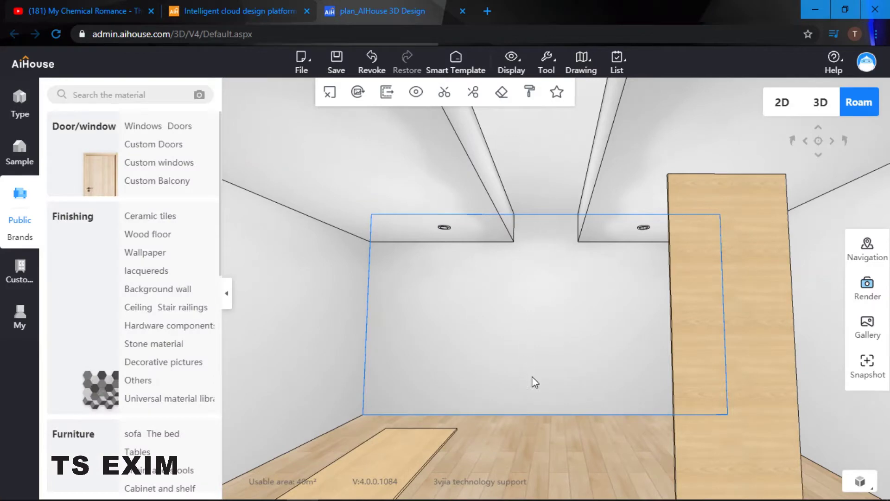
left_click(181, 127)
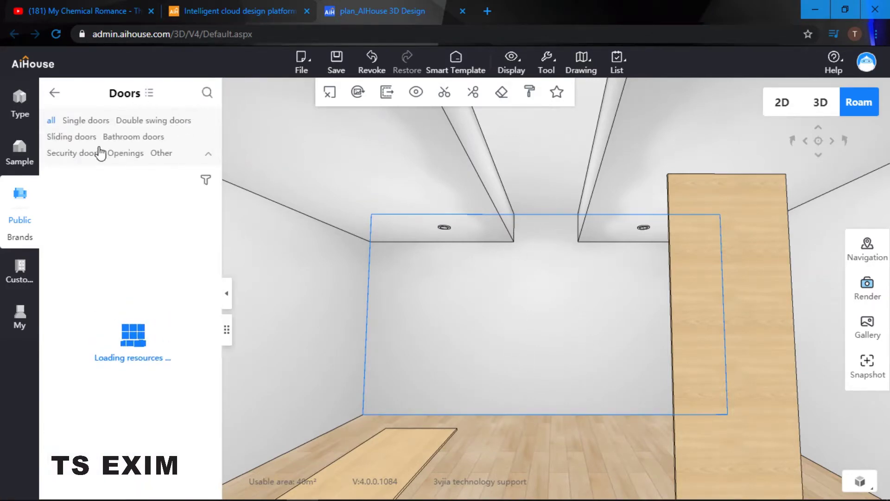
left_click(126, 155)
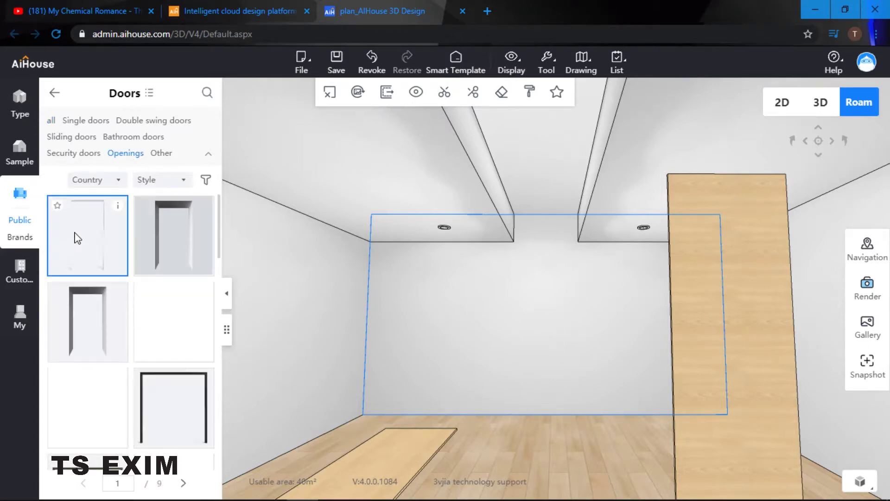
left_click_drag(327, 253, 283, 268)
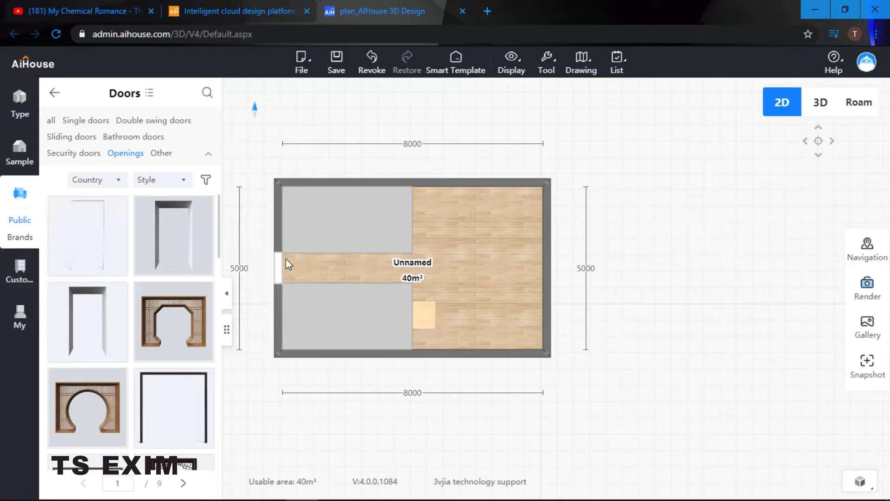
Step: Set the doorway opening's height to 2400, elevation to 400 and length to 900
left_click(281, 267)
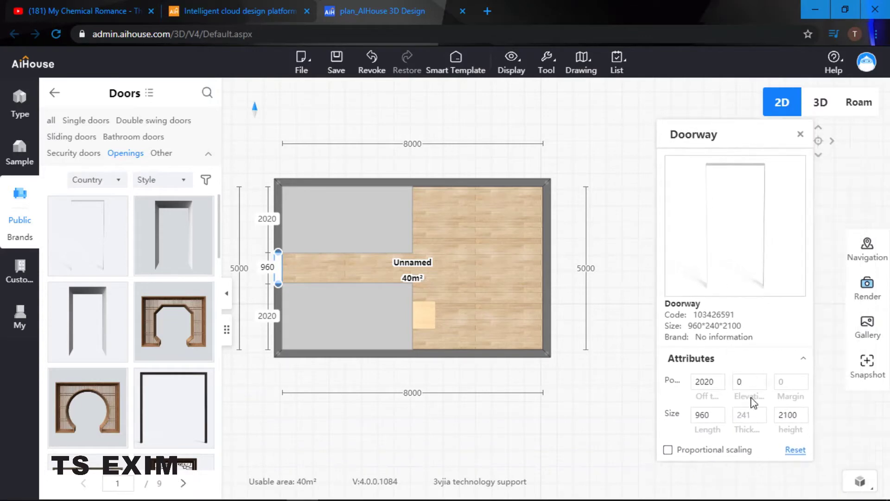
left_click_drag(796, 416, 777, 416)
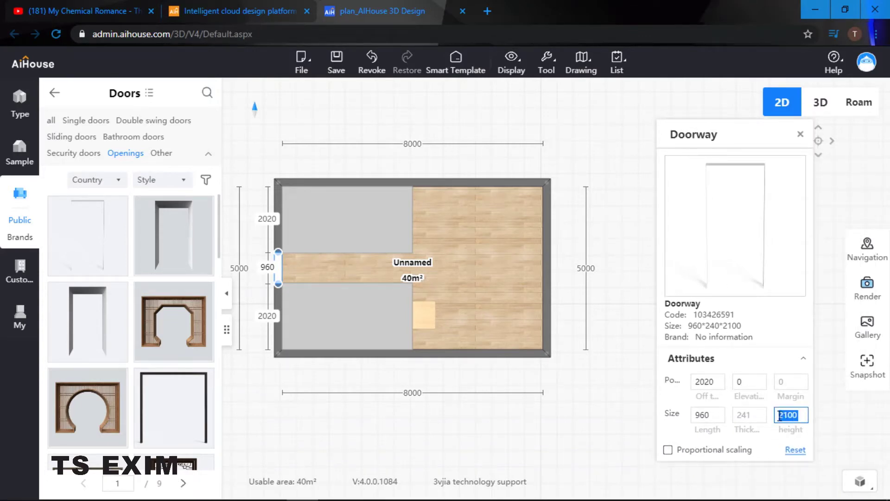
type("2")
key("Return")
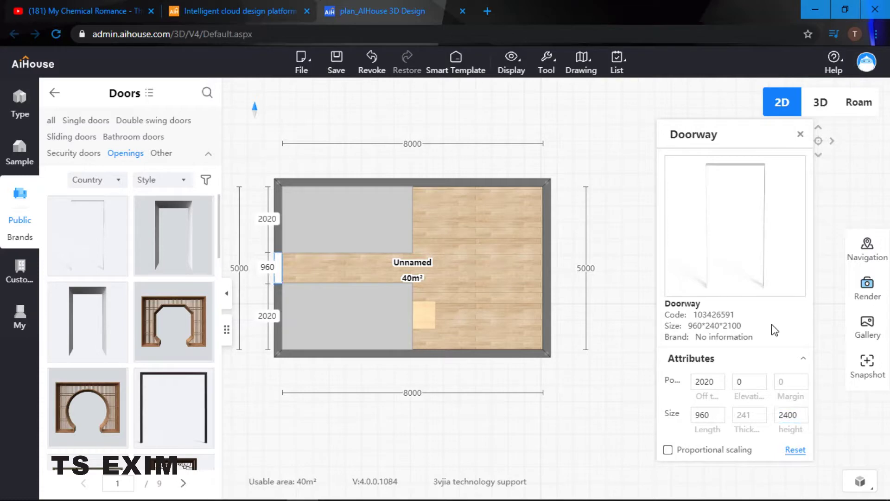
double_click(747, 382)
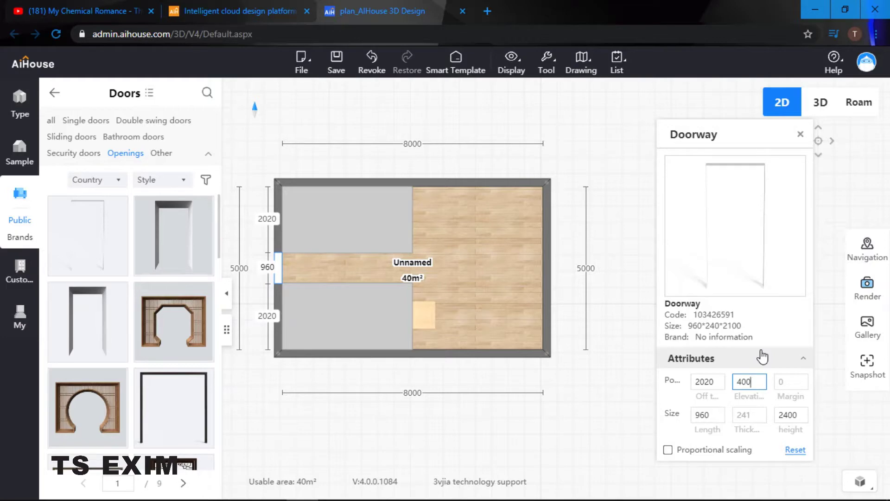
key("Return")
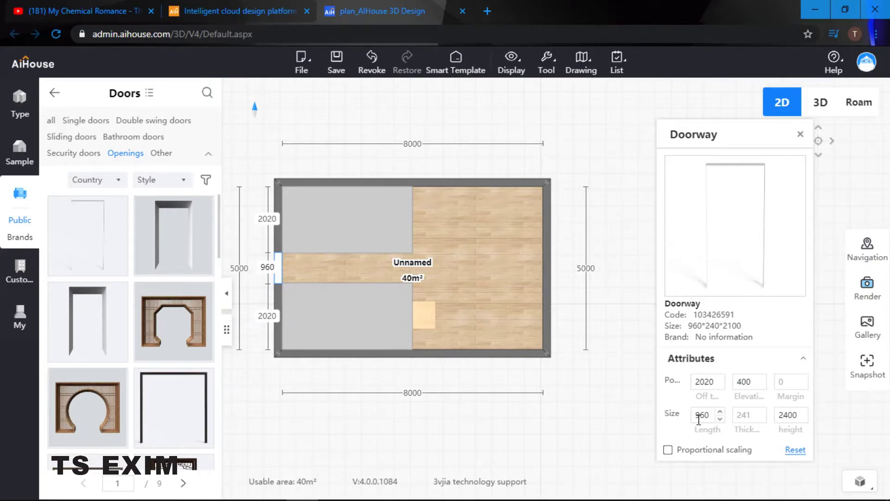
double_click(709, 416)
type("900")
key("Return")
Step: Inspect the wall opening and the ceiling strip above it in the roam view
left_click(858, 106)
mouse_move(604, 271)
right_mouse_down()
mouse_move(608, 282)
mouse_move(596, 279)
right_mouse_up()
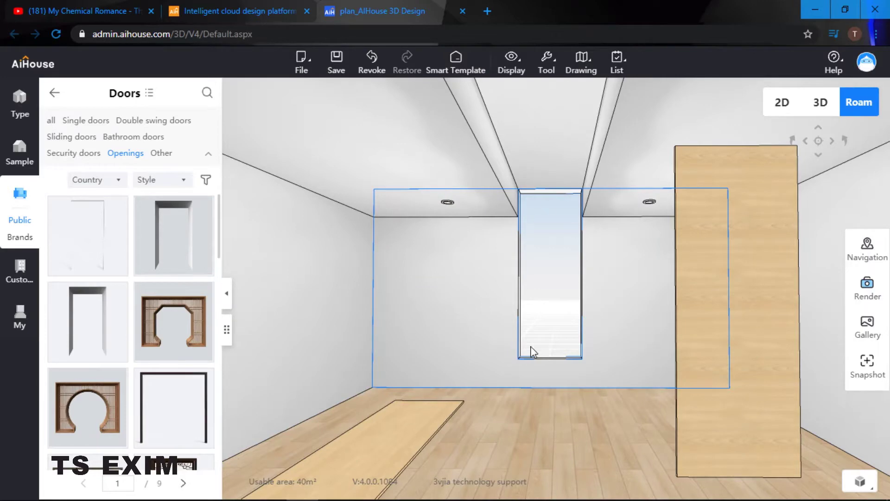
right_click_drag(575, 310, 574, 246)
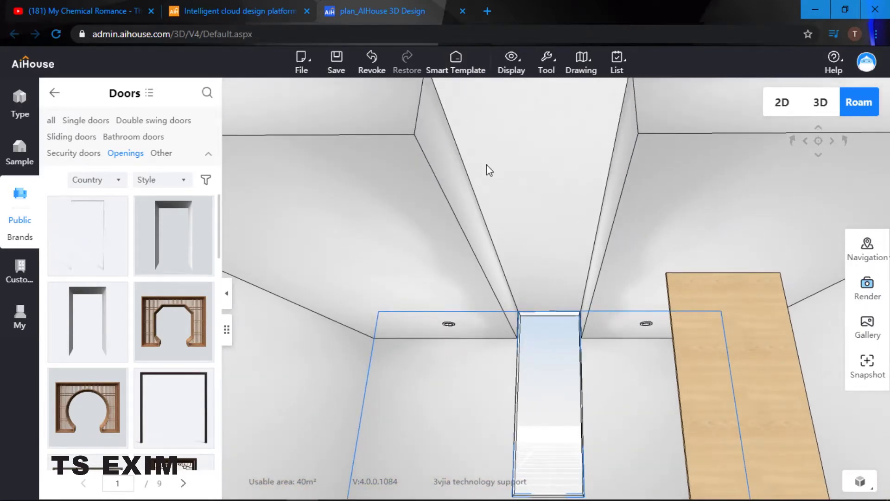
Step: Place the plain square skylight on the 2D plan between the two lowered ceilings, about 155 mm from the left wall
left_click(55, 93)
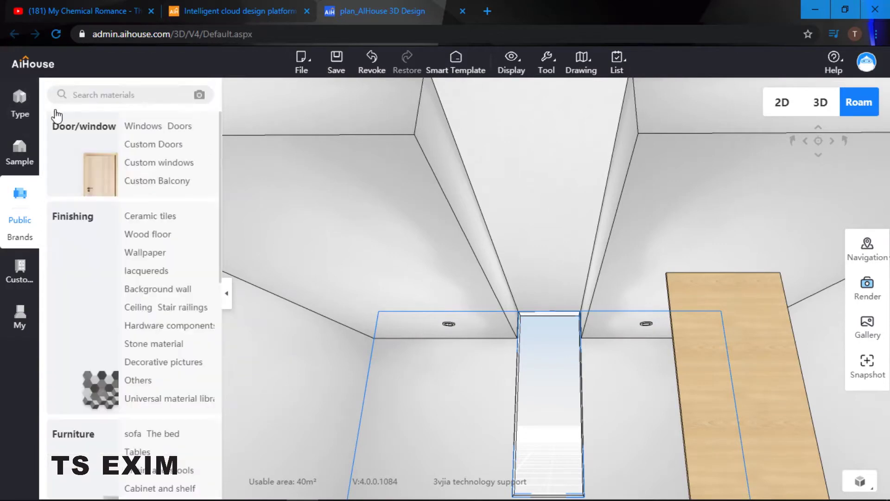
left_click(144, 127)
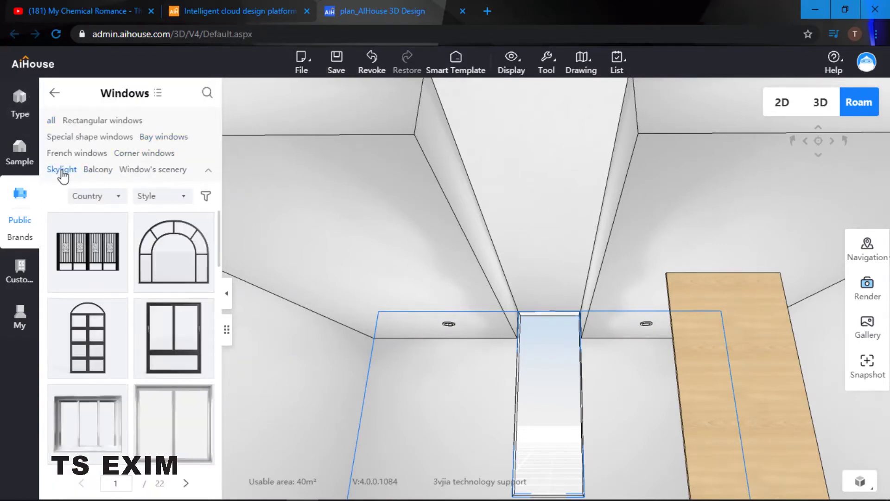
left_click(63, 171)
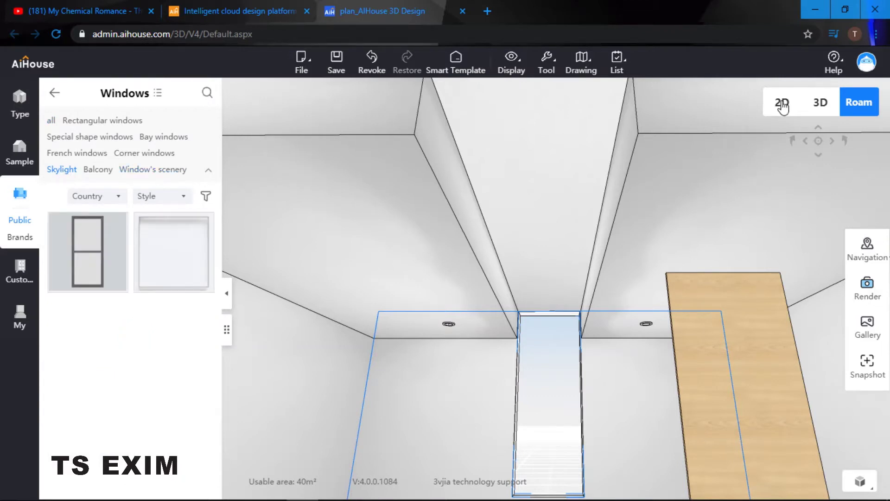
left_click(783, 104)
left_click_drag(179, 255, 321, 267)
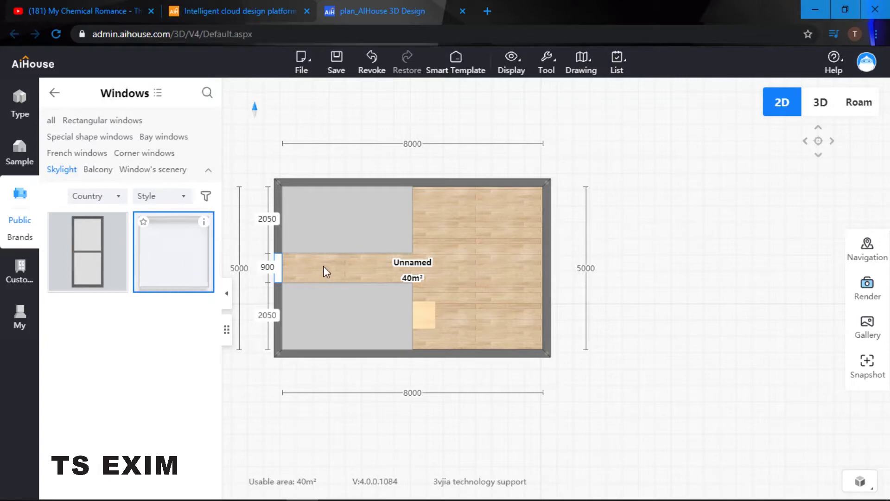
left_click(335, 267)
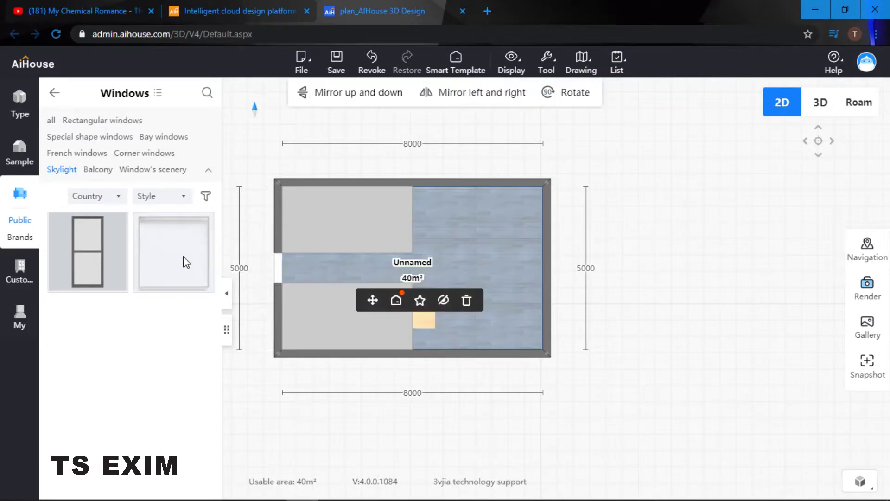
left_click_drag(183, 257, 343, 266)
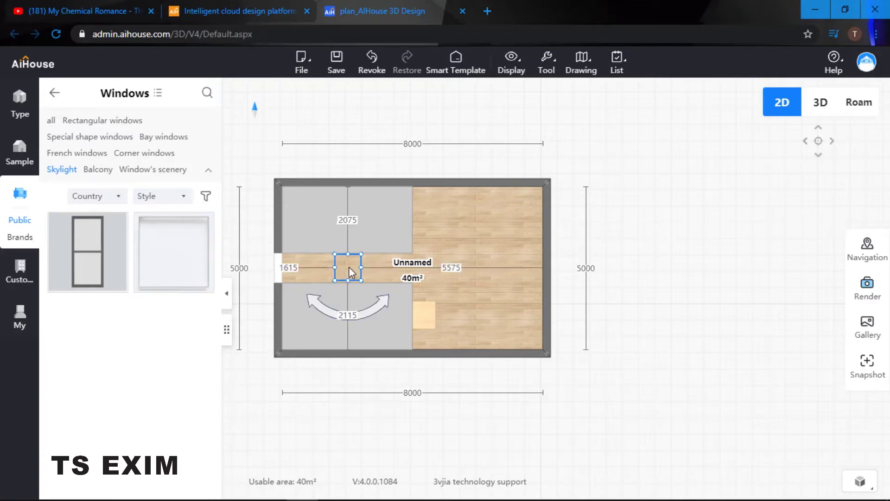
left_click(302, 269)
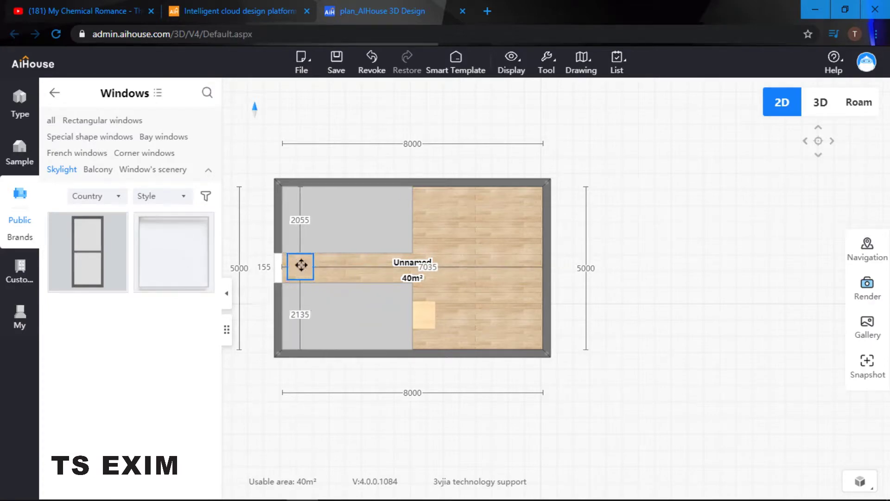
Step: Set the skylight's length to 4000 and width to 900, and shift it inside the room along the strip between the lowered ceilings
left_click(301, 267)
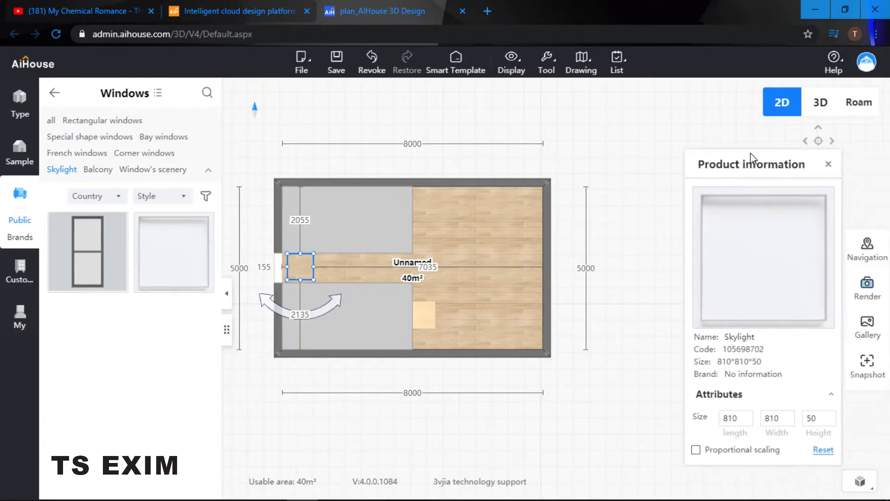
double_click(716, 383)
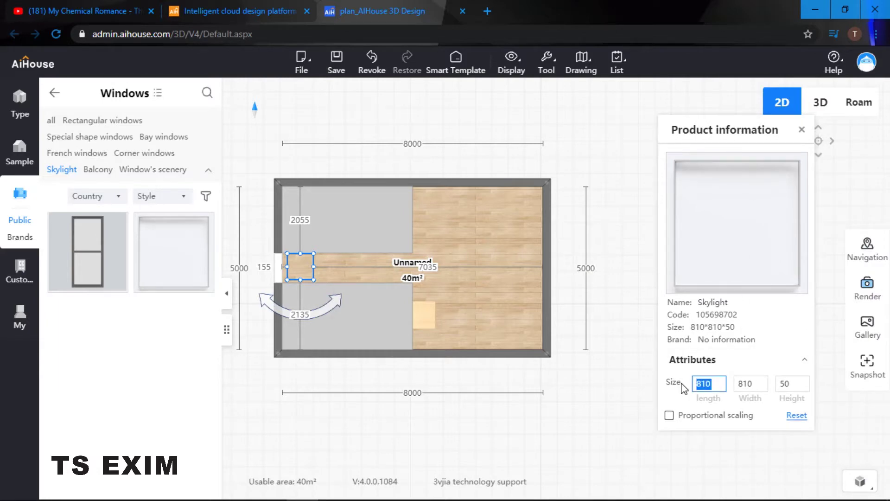
type("4000")
key("Return")
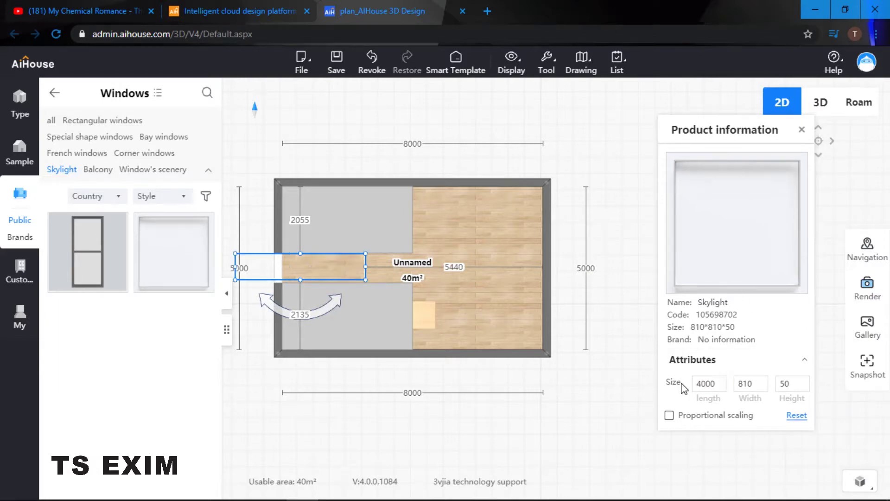
left_click_drag(331, 271, 360, 266)
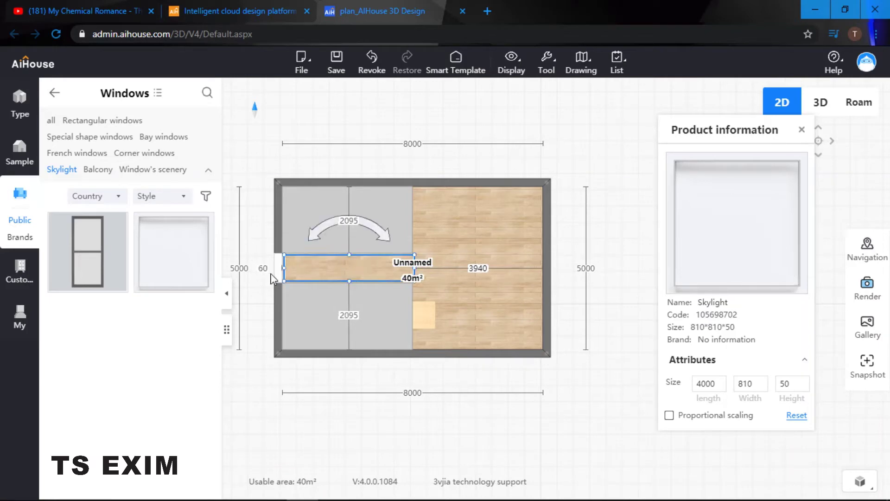
double_click(757, 384)
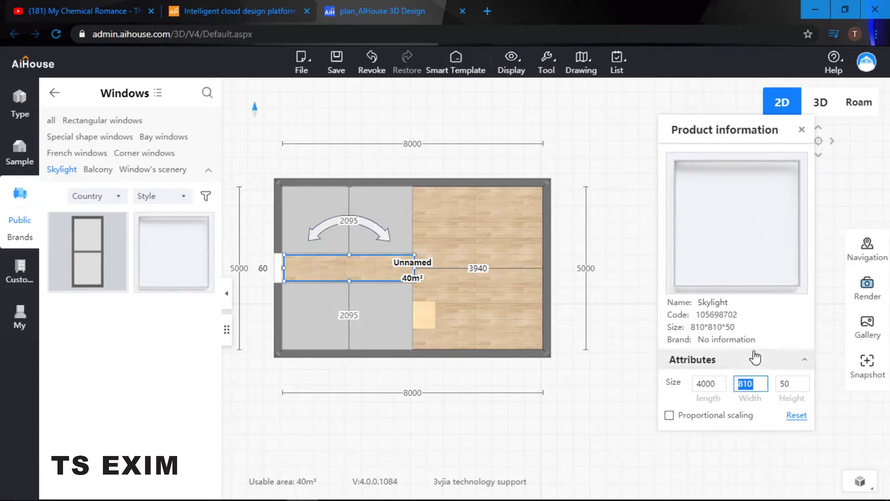
type("900")
key("Return")
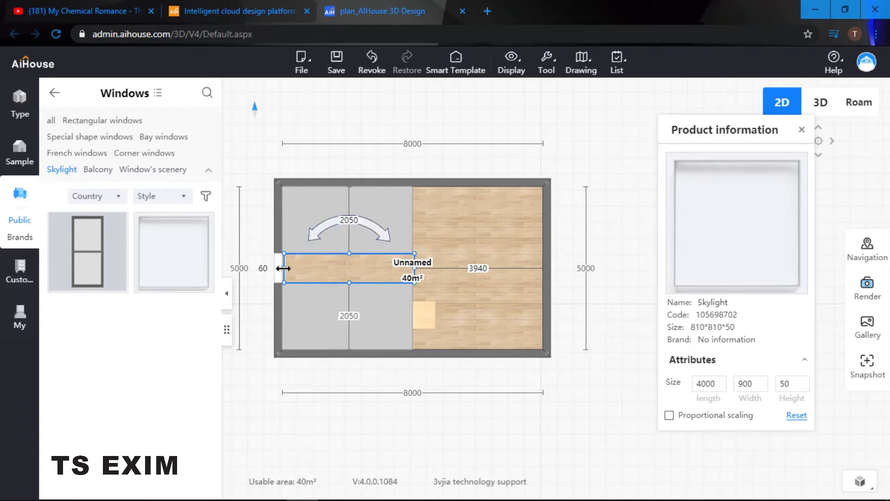
Step: Set the skylight's distance from the plan's left wall to 0 and close its product information
double_click(253, 268)
type("0")
key("Return")
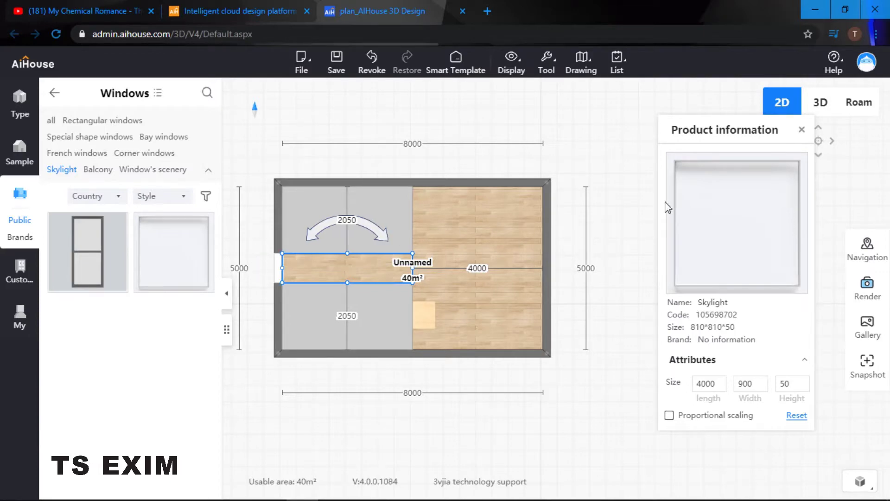
left_click(801, 130)
Step: Inspect the skylight together with the wall opening in the roam view
left_click(859, 102)
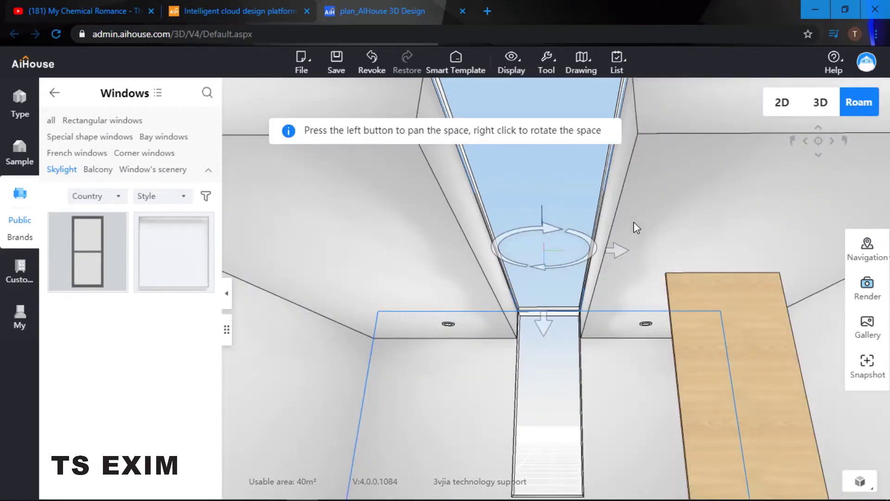
right_click_drag(635, 222, 547, 298)
left_click(626, 316)
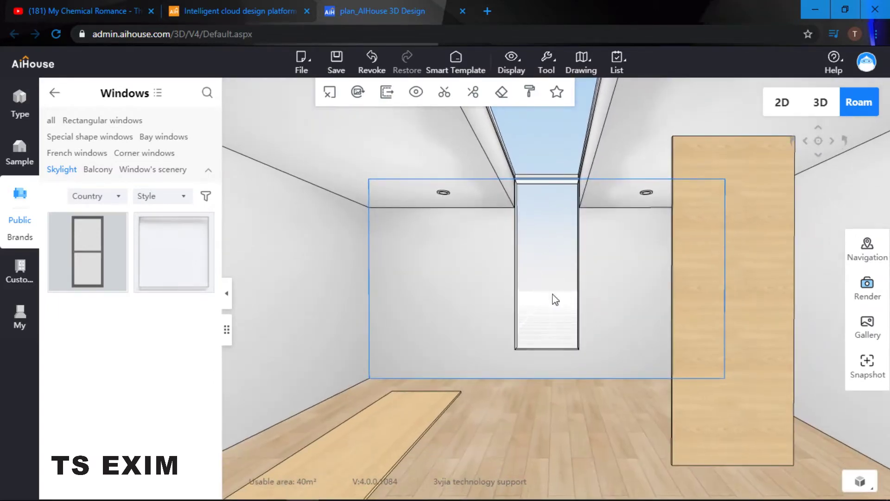
right_click_drag(605, 288, 586, 294)
scroll(607, 353, "up", 1)
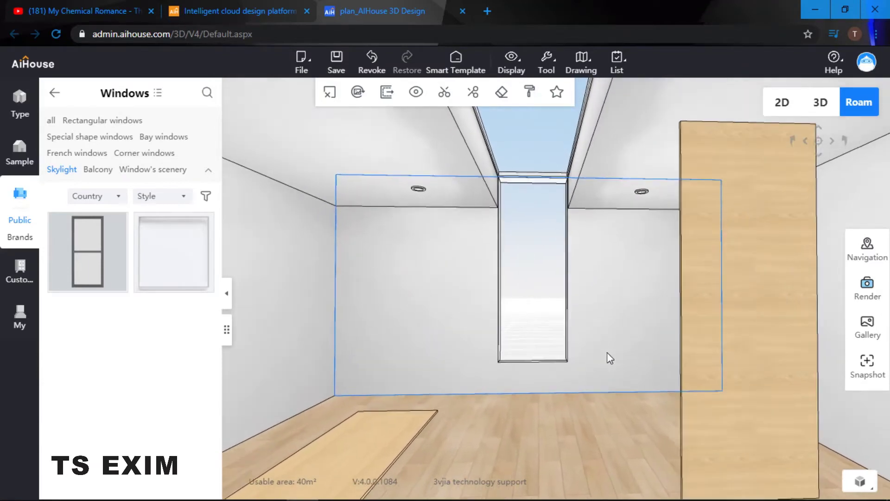
Step: Enter custom system cabinet design for the whole house and search the design library for "super"
left_click(21, 271)
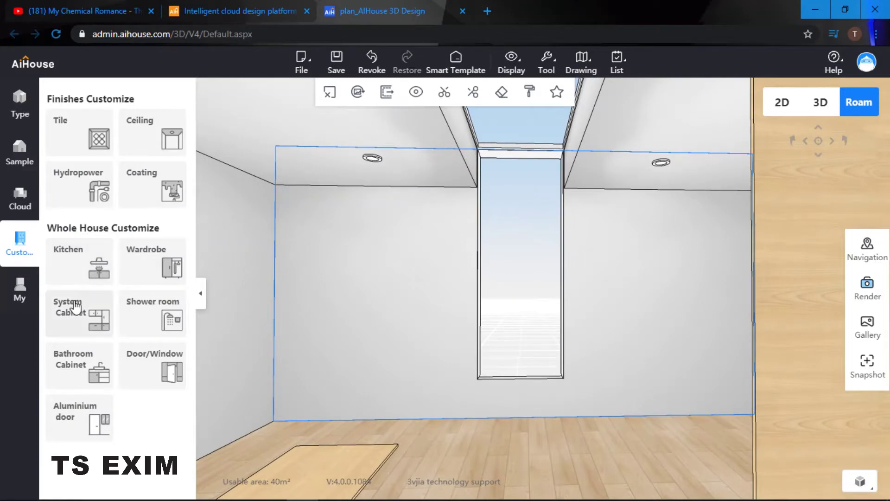
left_click(75, 307)
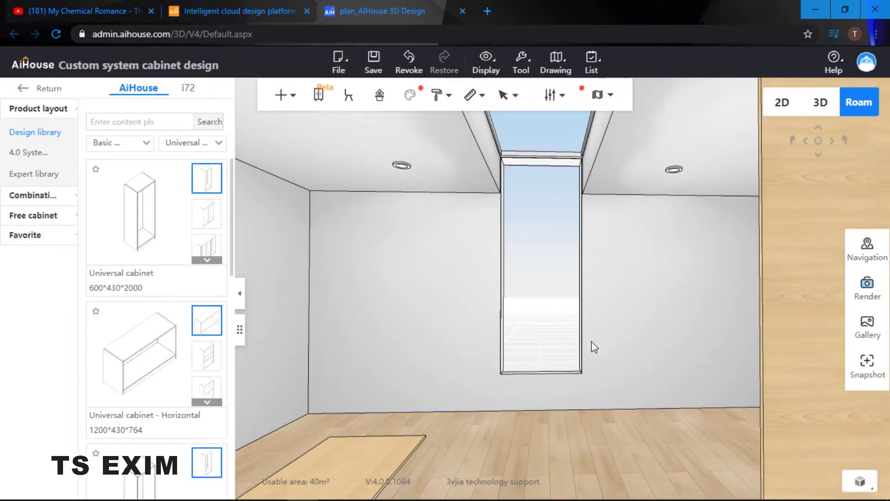
left_click_drag(507, 331, 518, 311)
left_click(162, 120)
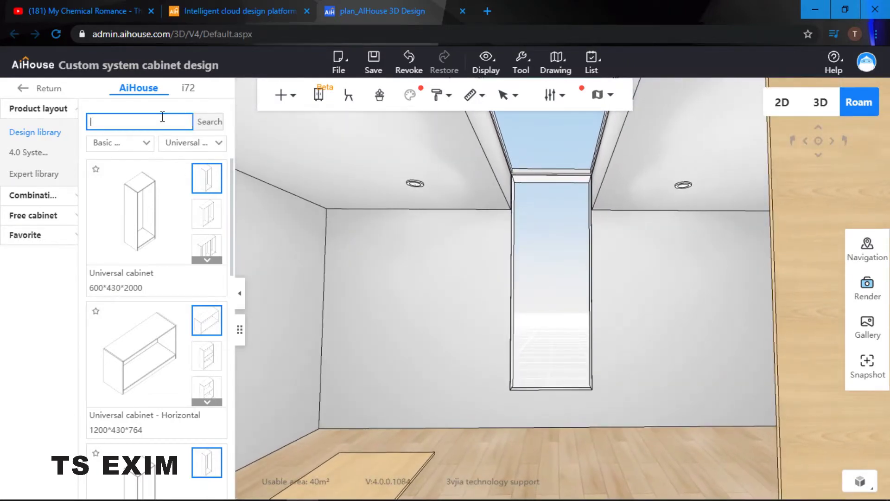
type("super")
key("Return")
Step: Place a Super Board on the floor against the wall below the opening and select it
left_click_drag(438, 210, 469, 244)
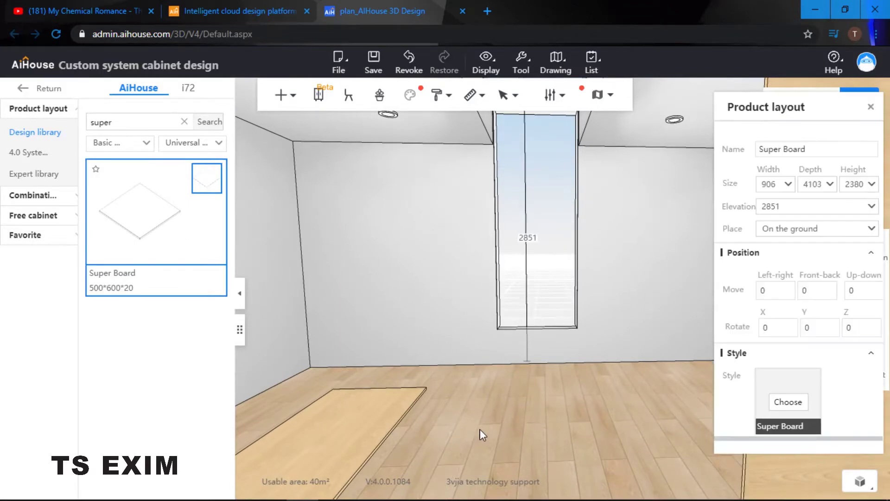
left_click(473, 439)
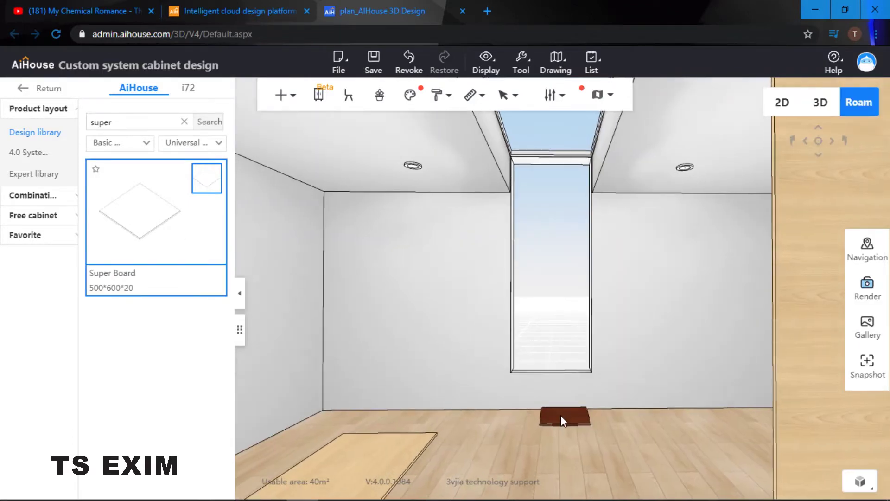
left_click(561, 416)
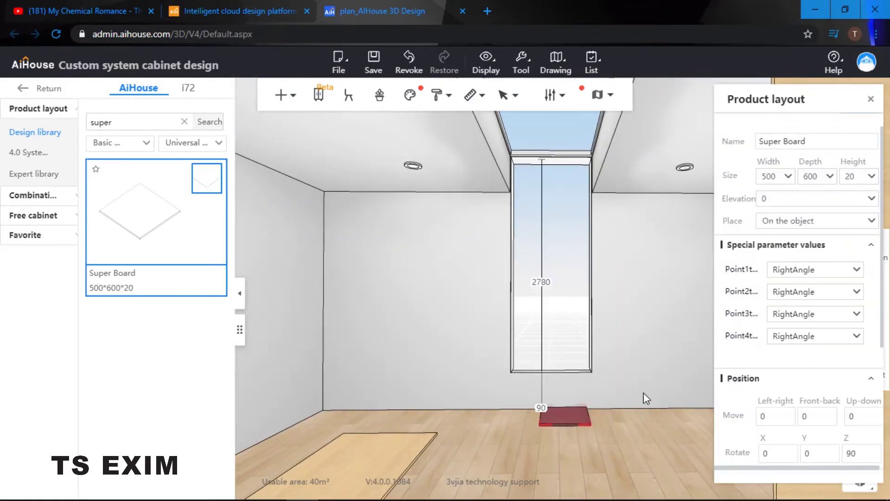
Step: Set the Super Board's height to 2400, depth to 70 and width to 20 to form a thin upright
double_click(780, 179)
double_click(851, 177)
type("2")
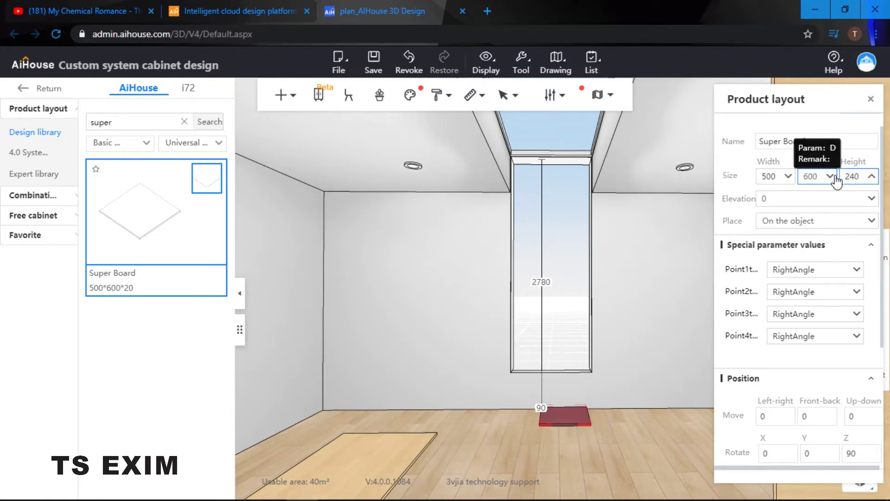
key("Return")
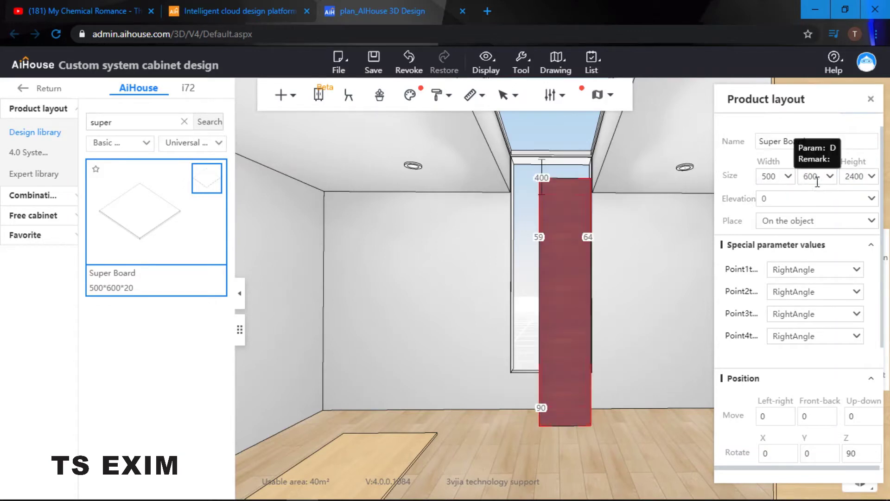
left_click_drag(821, 179, 797, 183)
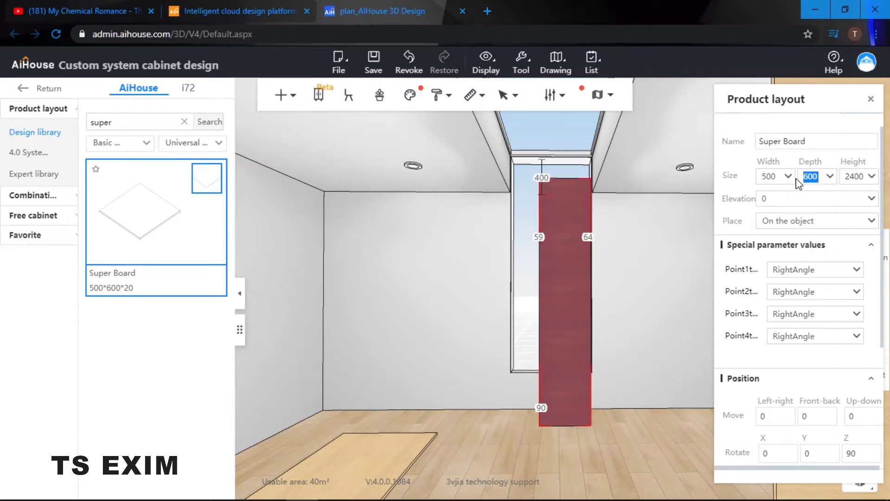
type("70")
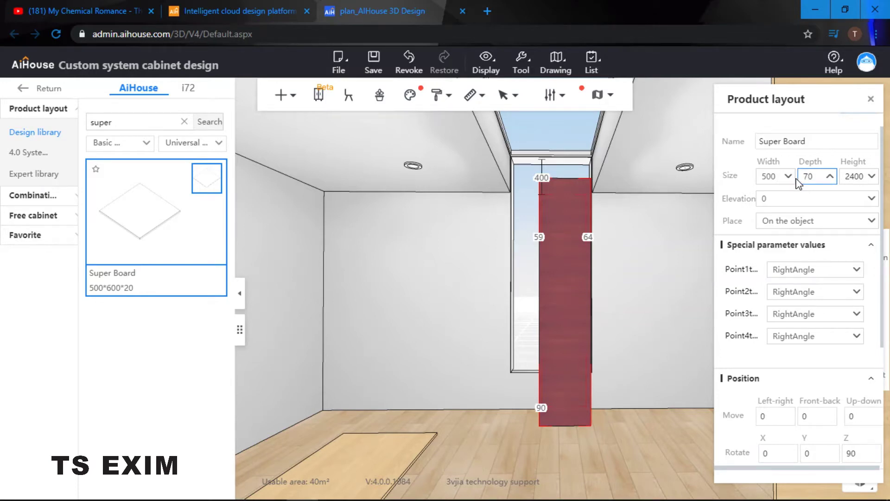
key("Return")
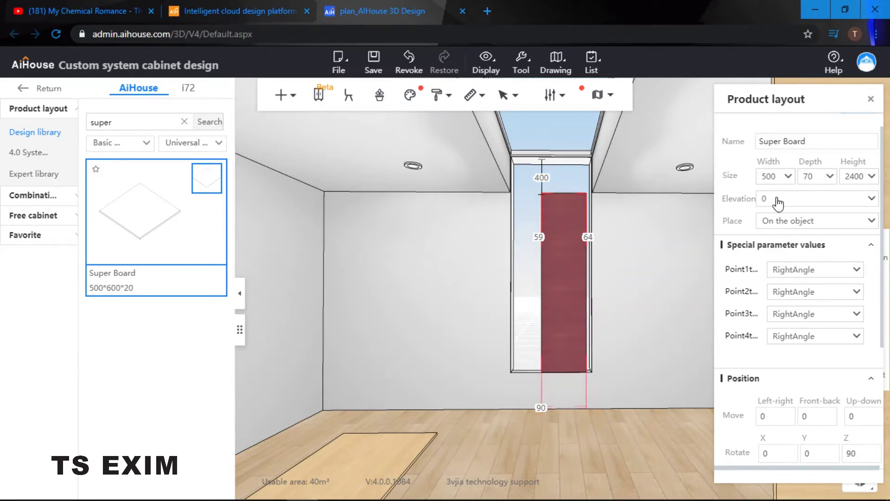
left_click_drag(781, 177, 739, 177)
type("20")
key("Return")
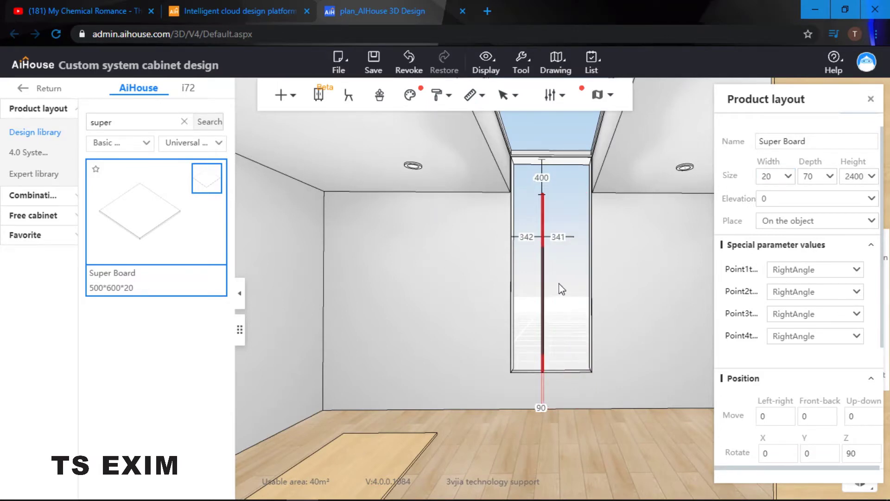
Step: Set the upright board's distance from the left side of the wall opening to 1 and activate the movement tool
left_click_drag(611, 296, 542, 262)
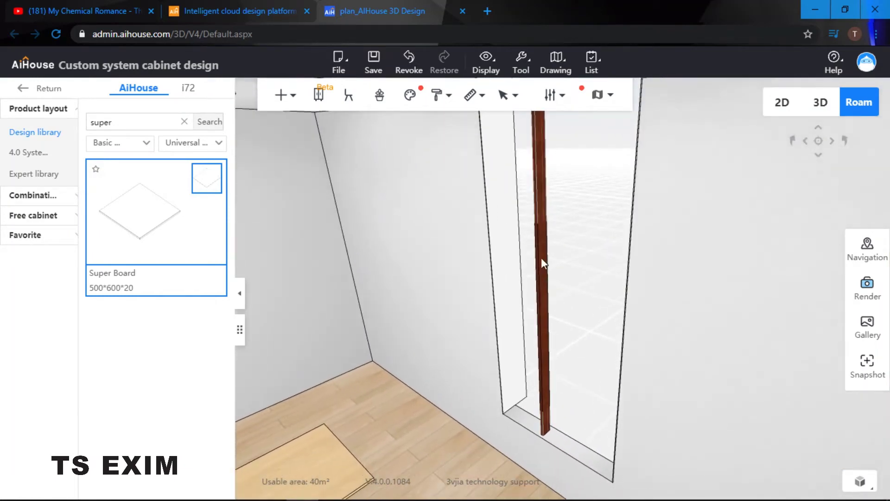
left_click(537, 254)
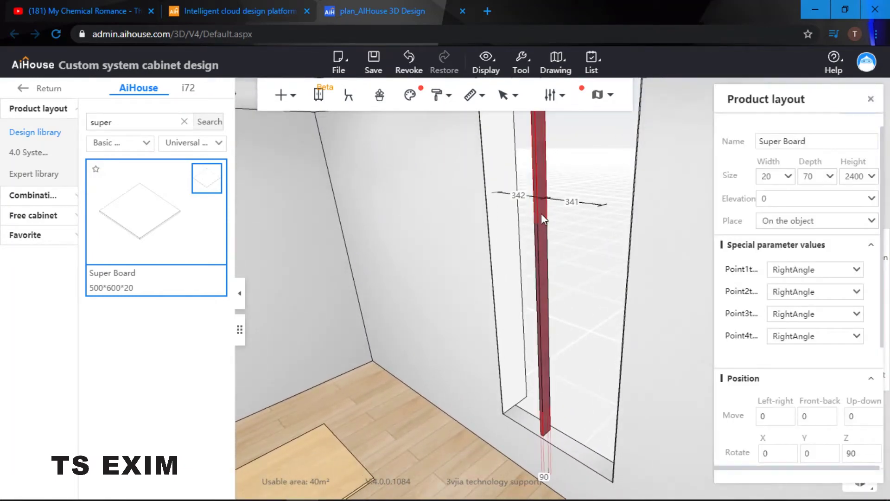
left_click_drag(528, 196, 504, 195)
type("1")
key("Return")
key("m")
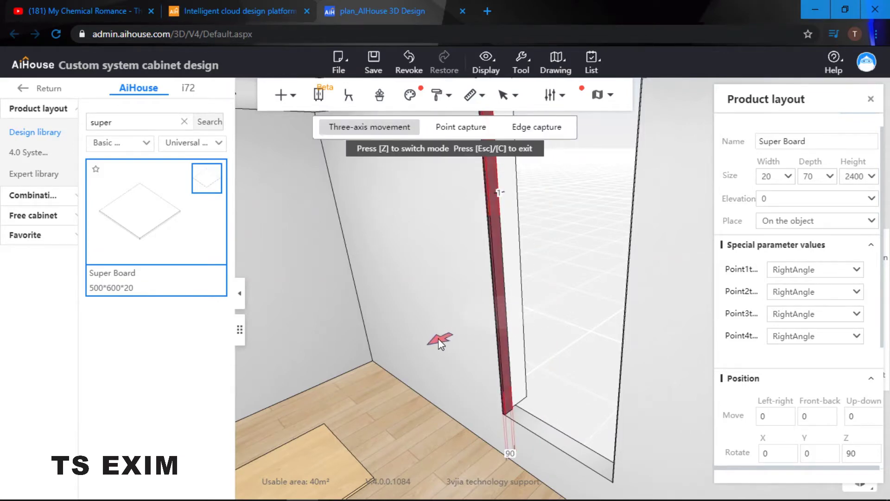
Step: Raise the upright board at the opening's left side to an elevation of 400
left_click_drag(560, 250, 634, 245)
left_click_drag(575, 235, 583, 193)
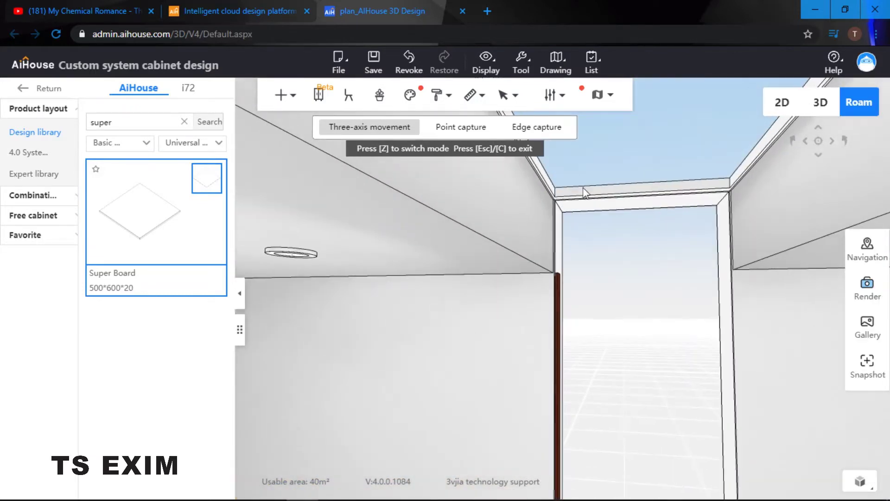
left_click(561, 285)
left_click_drag(768, 199, 746, 198)
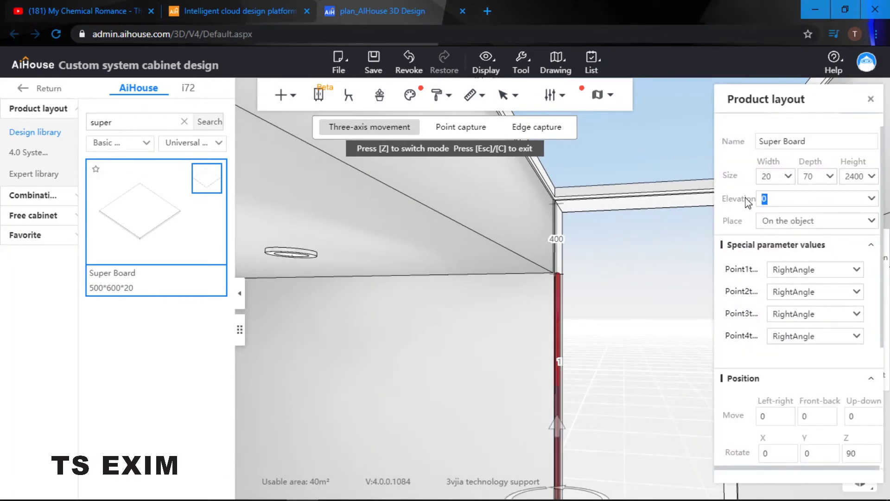
type("400")
key("Return")
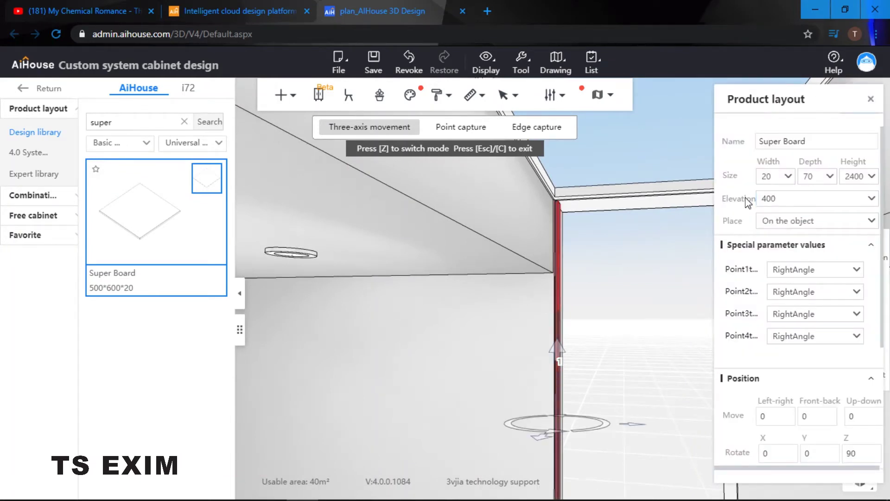
Step: Change the upright board's material to the black North America finish from the universal library's solid wood materials
mouse_move(640, 272)
left_mouse_down()
mouse_move(655, 388)
mouse_move(636, 377)
mouse_move(627, 271)
left_mouse_up()
left_click_drag(564, 219, 602, 256)
scroll(562, 235, "up", 5)
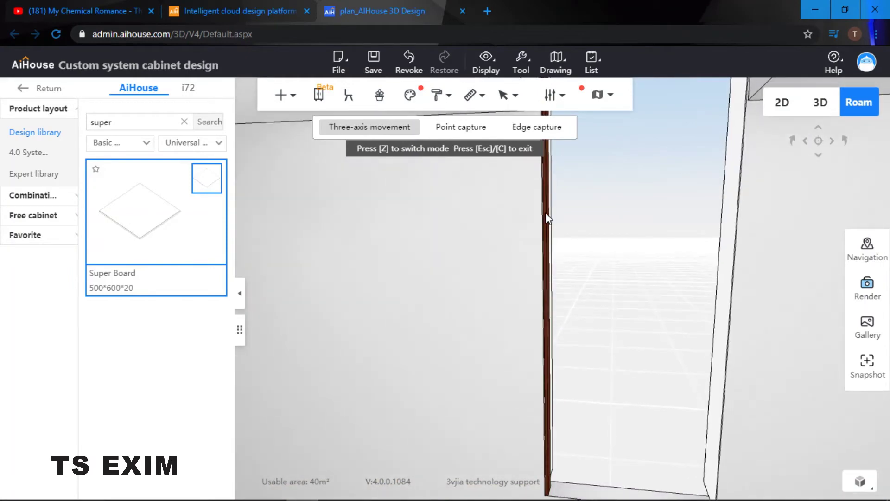
left_click(547, 219)
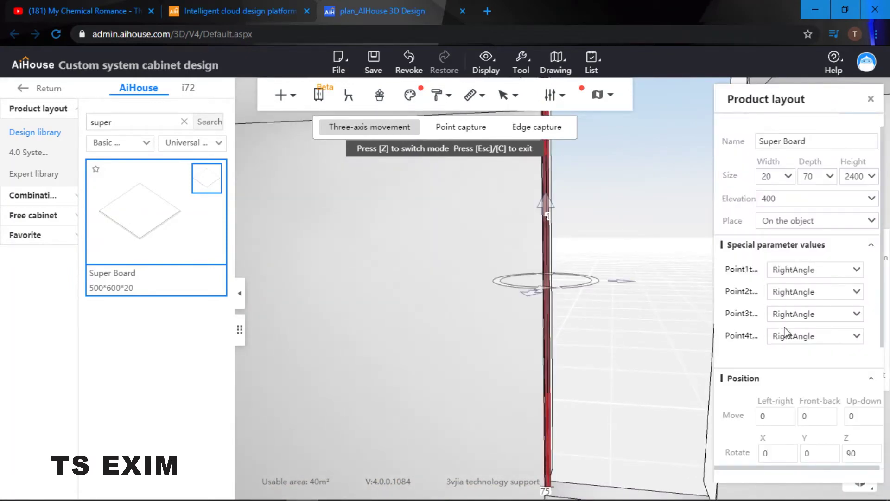
scroll(785, 336, "down", 4)
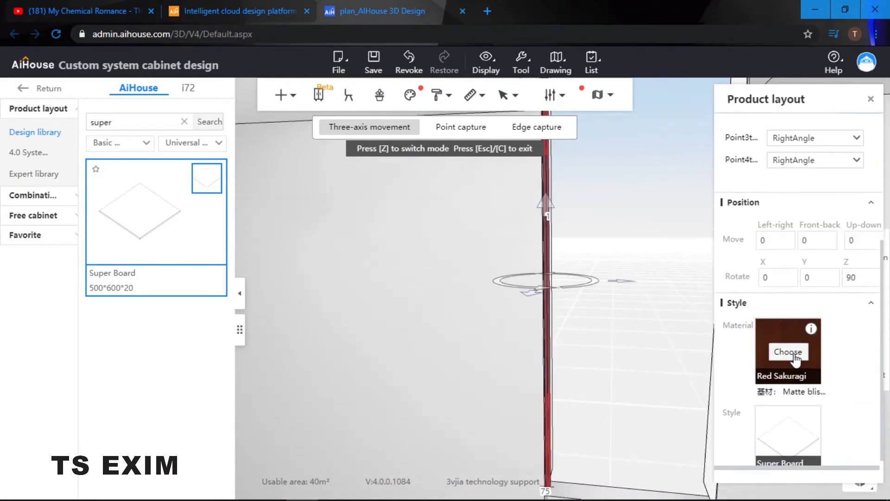
left_click(788, 354)
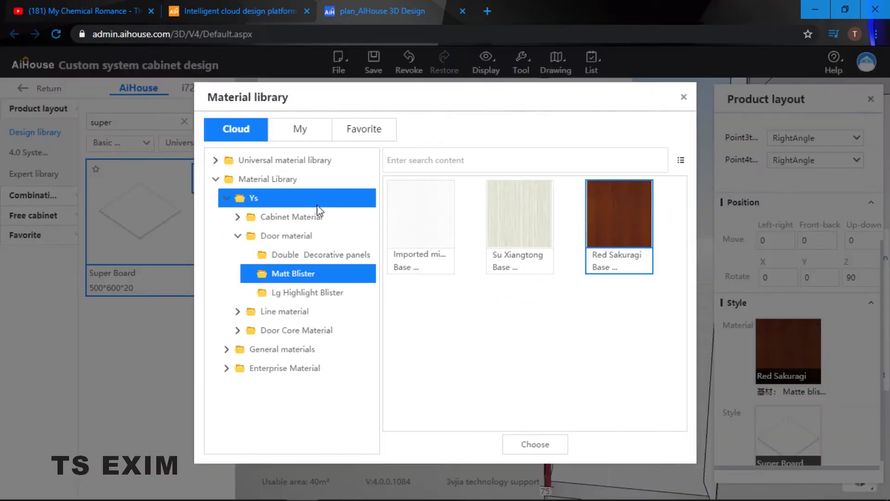
left_click(304, 163)
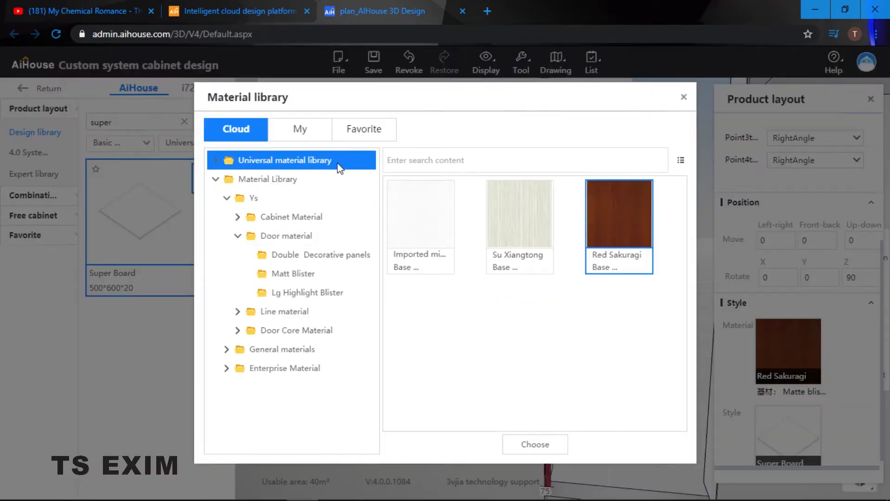
left_click(307, 199)
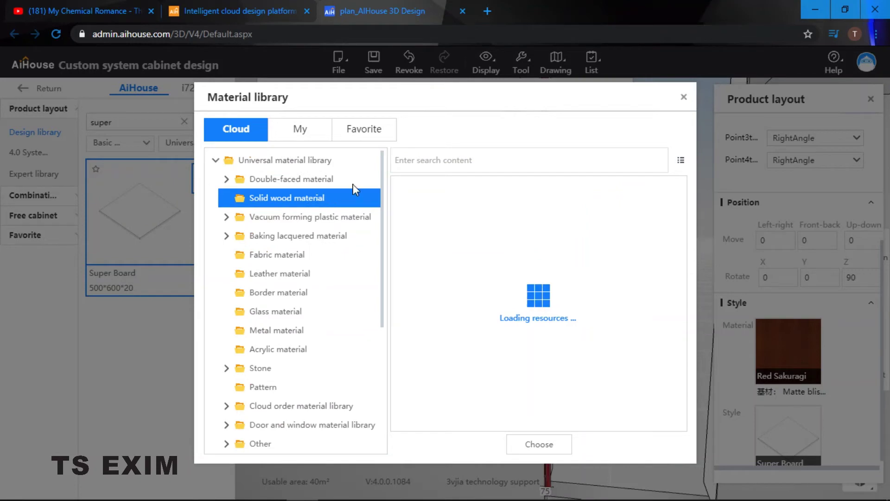
left_click(434, 161)
left_click(624, 314)
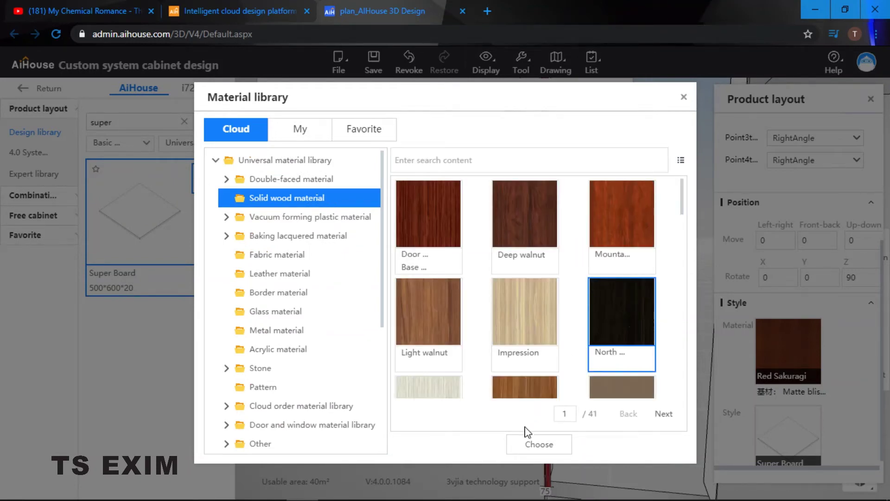
left_click(534, 445)
left_click(635, 235)
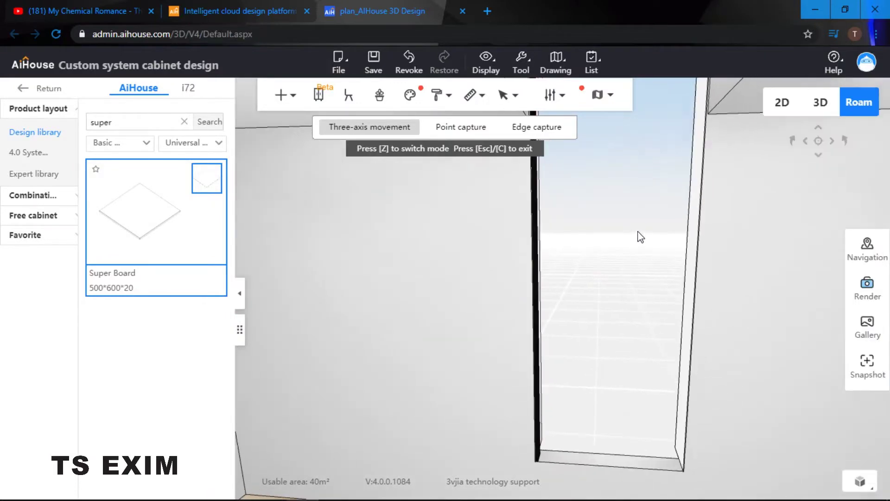
Step: Nudge the black upright slightly inward and duplicate it towards the opposite side of the wall opening
scroll(640, 218, "down", 4)
scroll(637, 229, "up", 4)
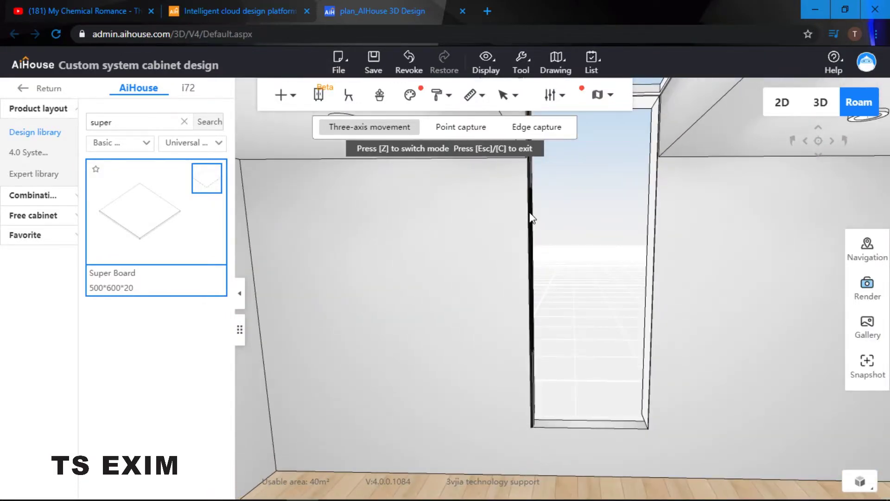
key("Escape")
left_click(531, 216)
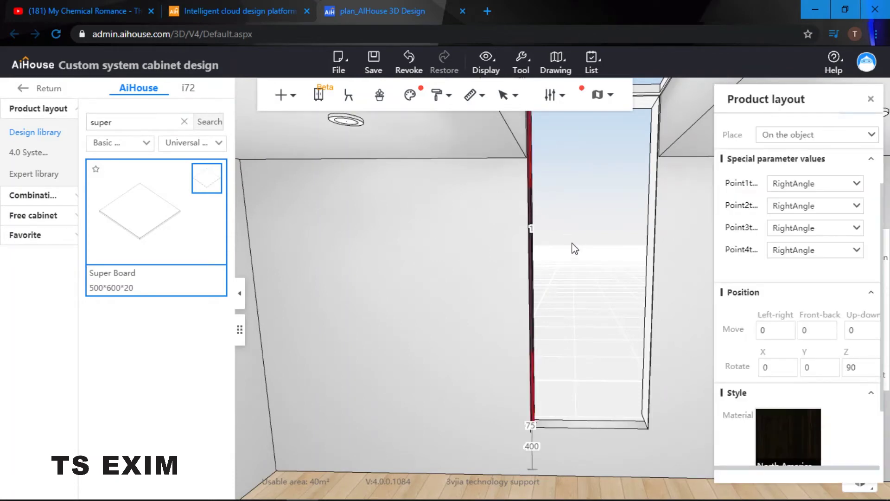
key("Right")
left_click_drag(571, 278, 519, 304)
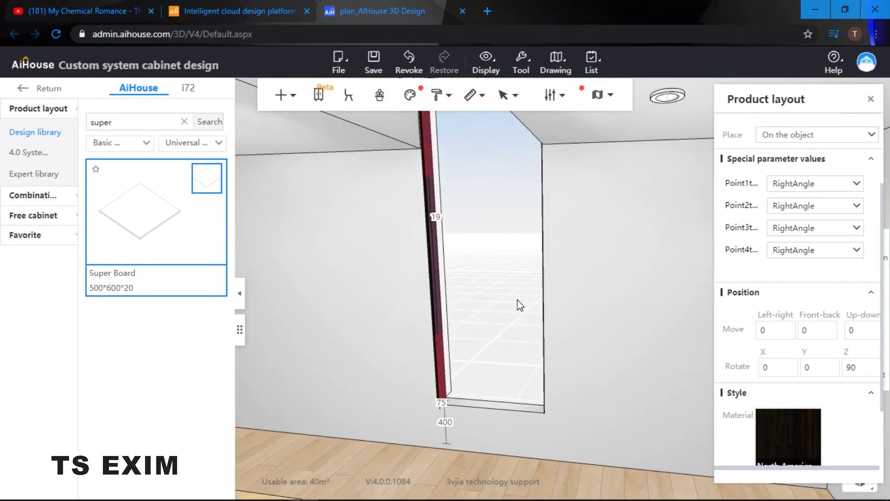
key("m")
left_click_drag(509, 266, 593, 276)
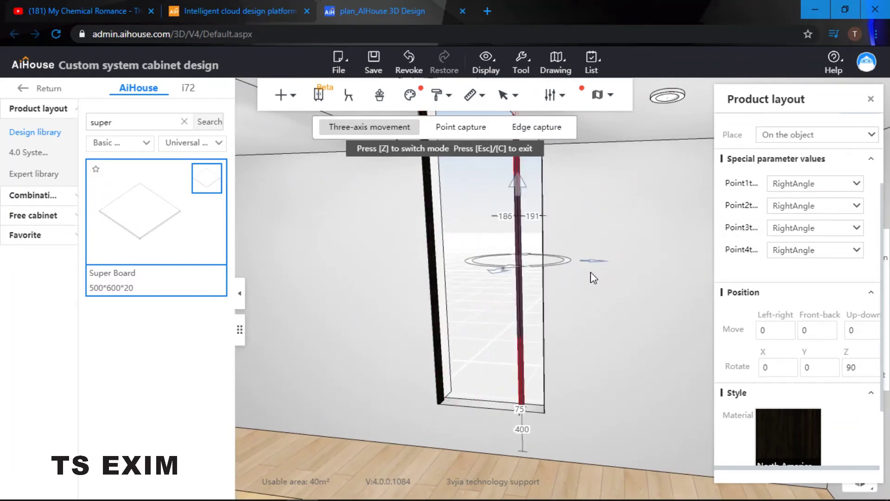
Step: Set the duplicated upright's distance from the right side of the wall opening to 5
left_click(539, 216)
type("5")
key("Return")
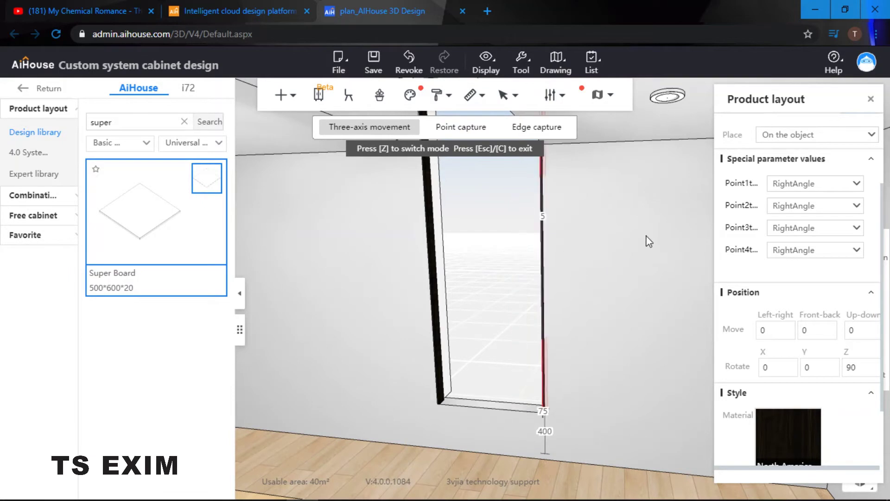
Step: Place another Super Board flat on the floor beside the light wooden board, in front of the wall opening
left_click_drag(648, 241, 632, 308)
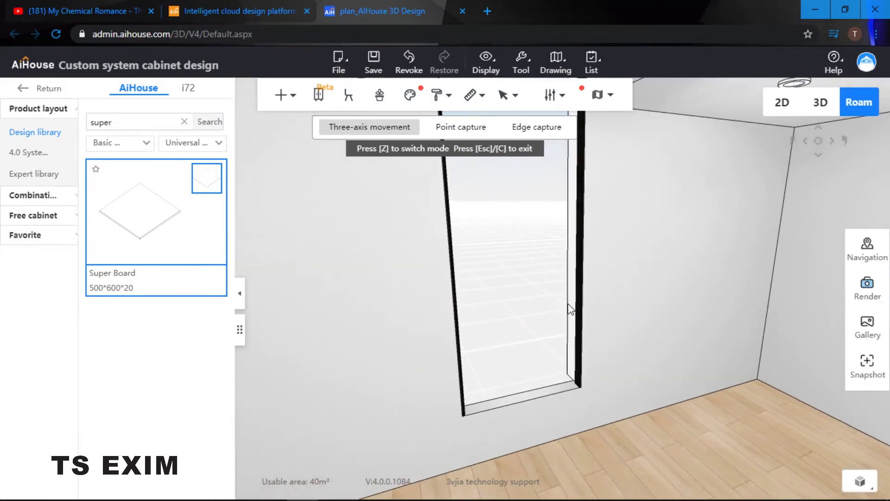
left_click_drag(570, 308, 592, 274)
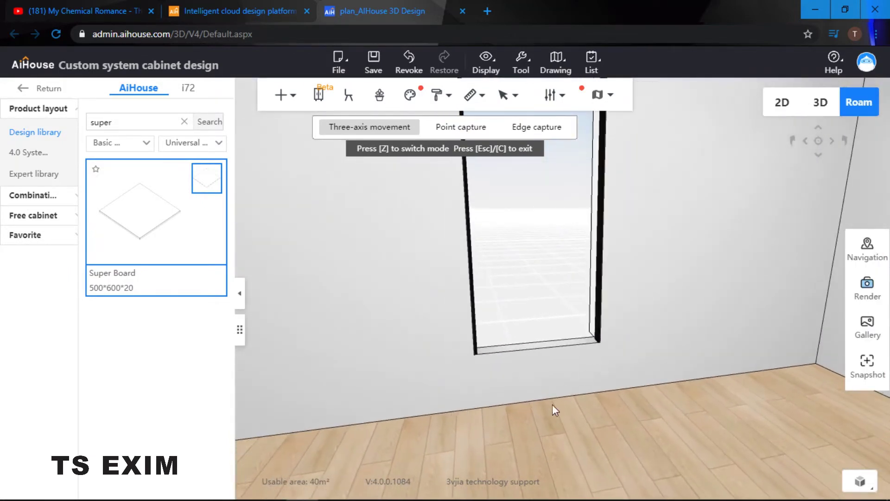
left_click(492, 421)
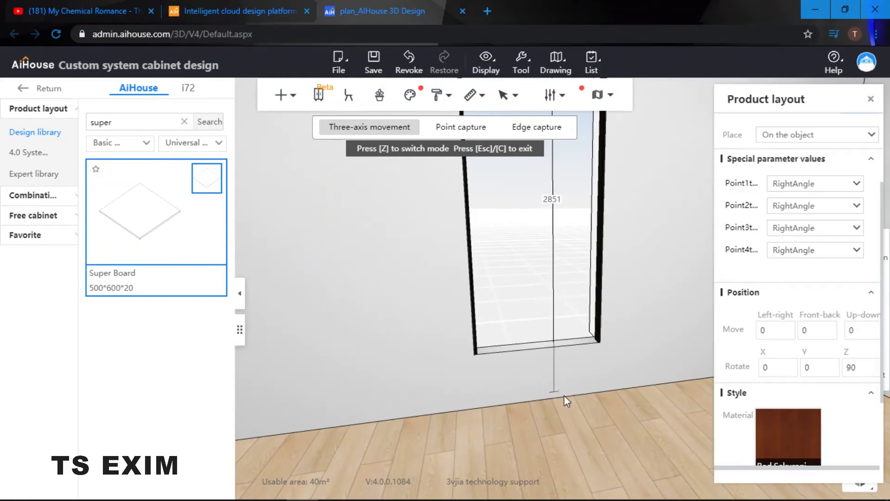
left_click(559, 200)
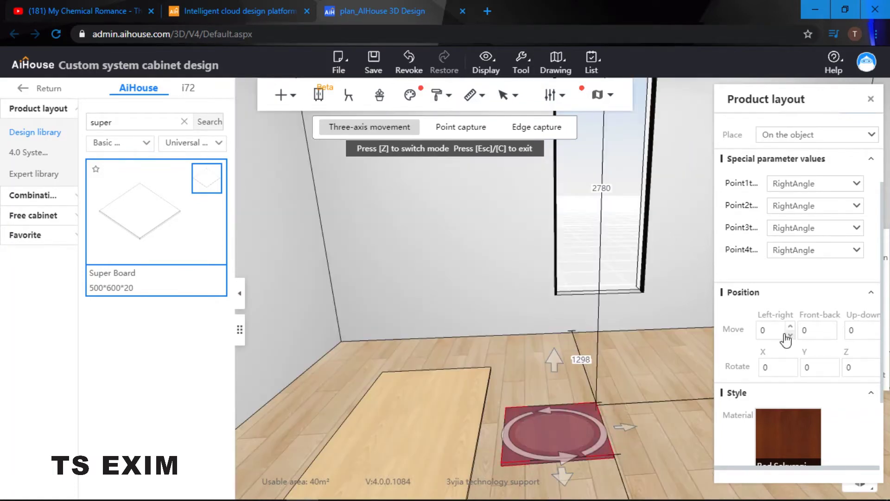
Step: Raise the new Super Board to an elevation of 400 and set its distance from the wall with the opening to 0
scroll(765, 310, "up", 2)
left_click(781, 177)
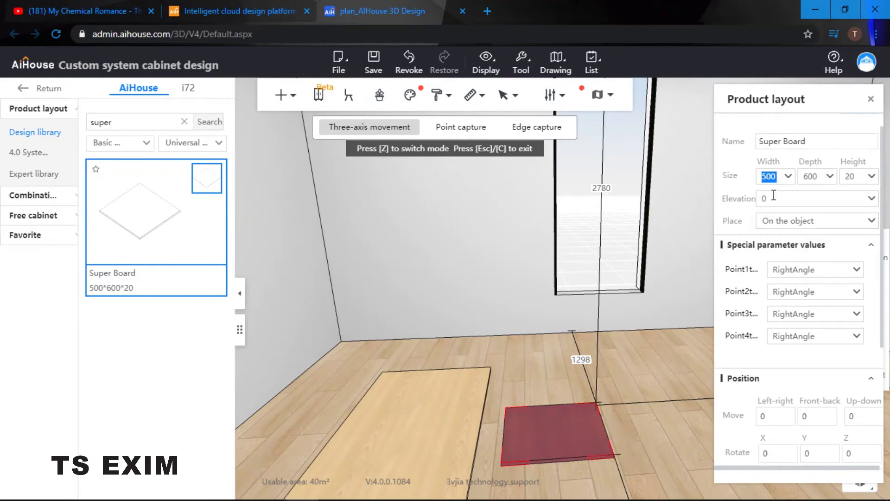
left_click(740, 198)
type("400")
key("Return")
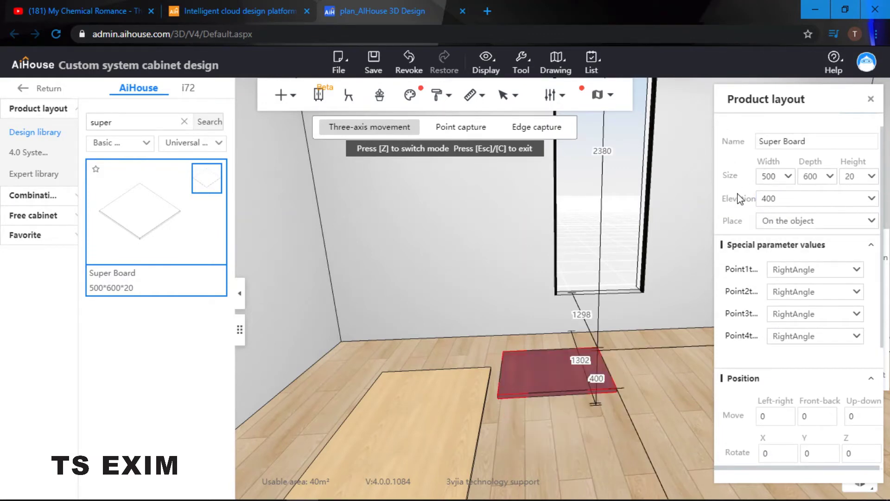
left_click_drag(592, 316, 553, 316)
type("0")
key("Return")
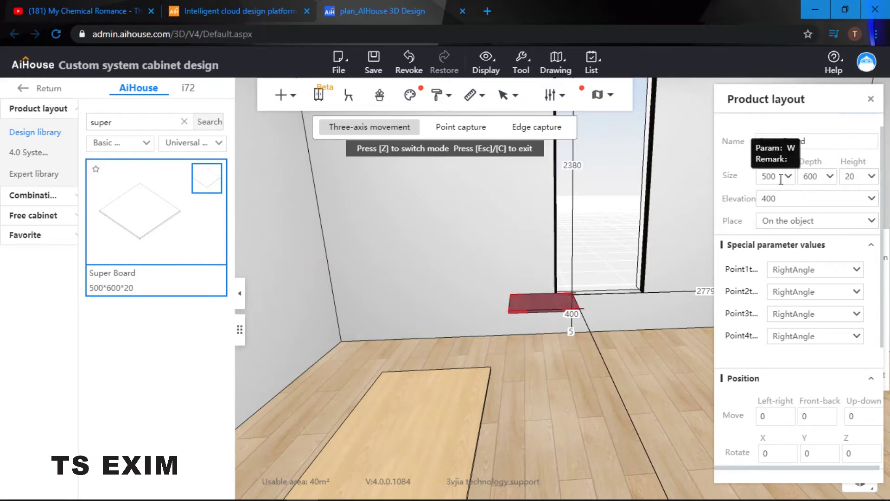
Step: Resize the Super Board into a narrow strip with a width of 70 and a depth of 850
left_click_drag(818, 177, 763, 177)
type("70")
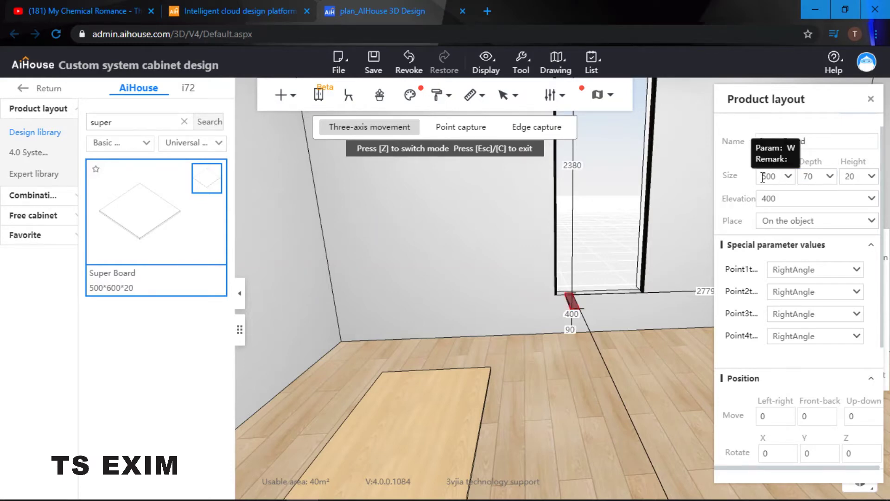
double_click(765, 180)
type("70")
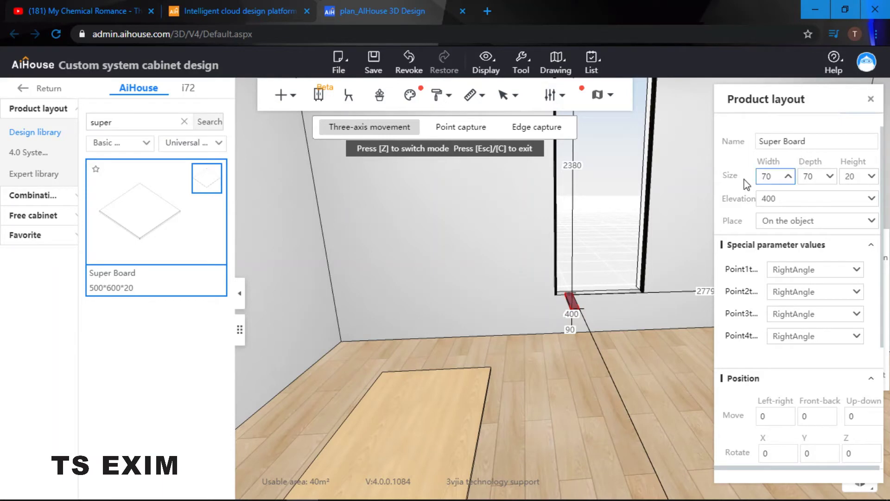
key("Tab")
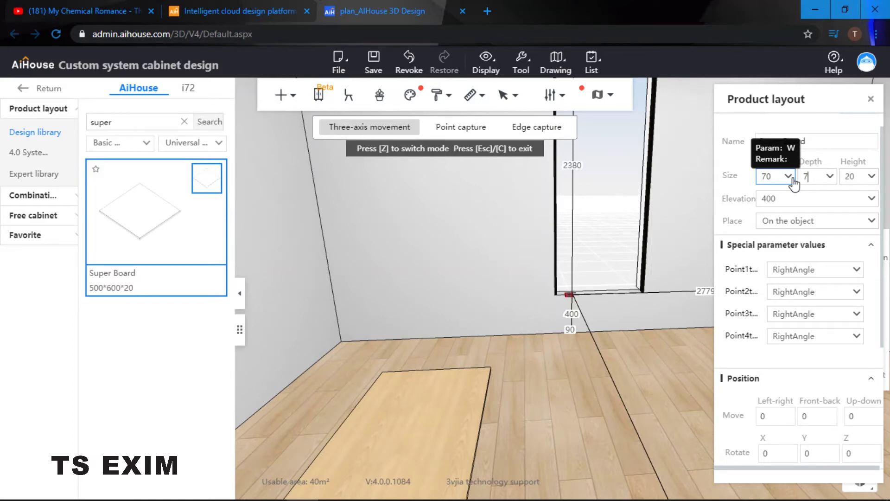
type("99")
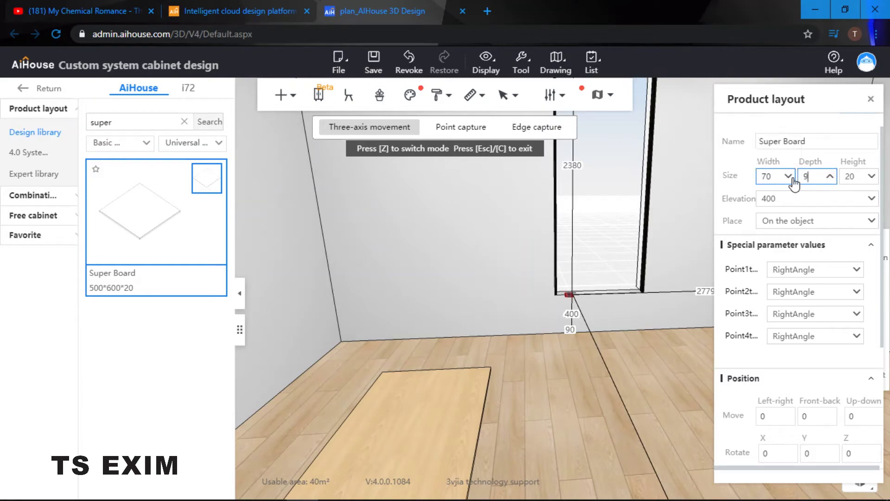
type("45")
key("Return")
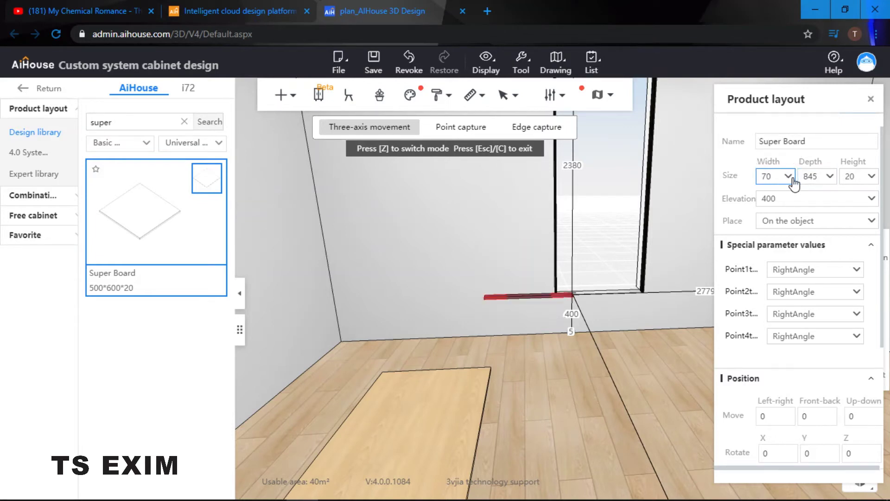
key("Tab")
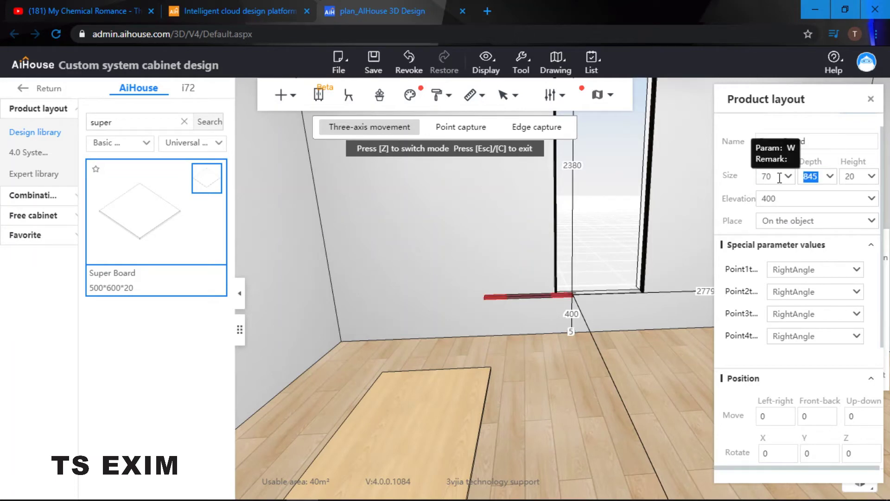
type("850")
key("Return")
Step: Place the strip along the lower edge of the wall opening by setting its distance from the right side wall to 2050
key("z")
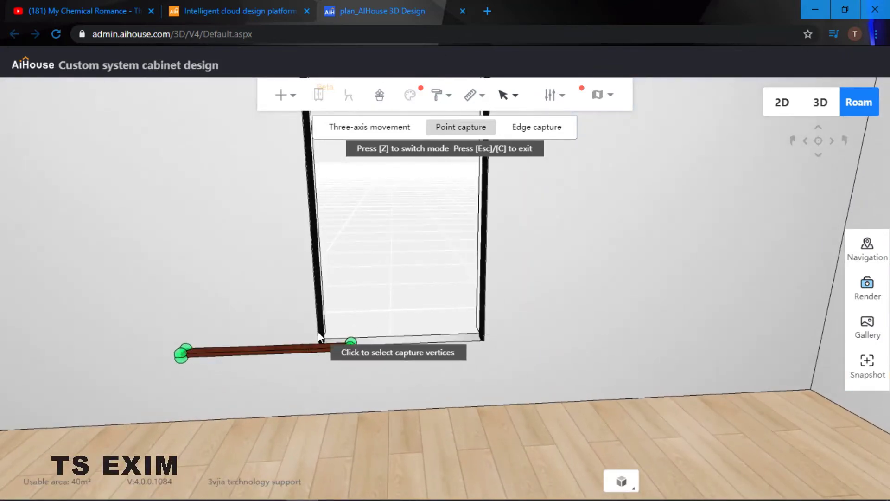
key("Escape")
left_click(404, 336)
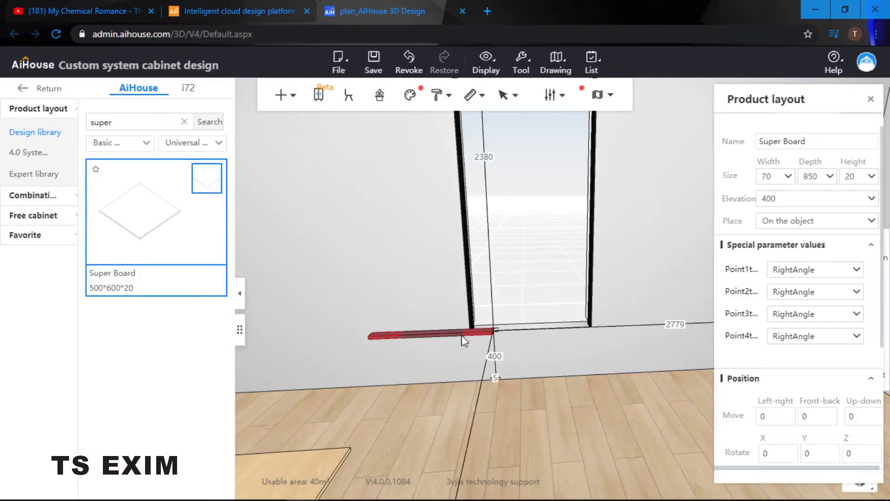
left_click(454, 337)
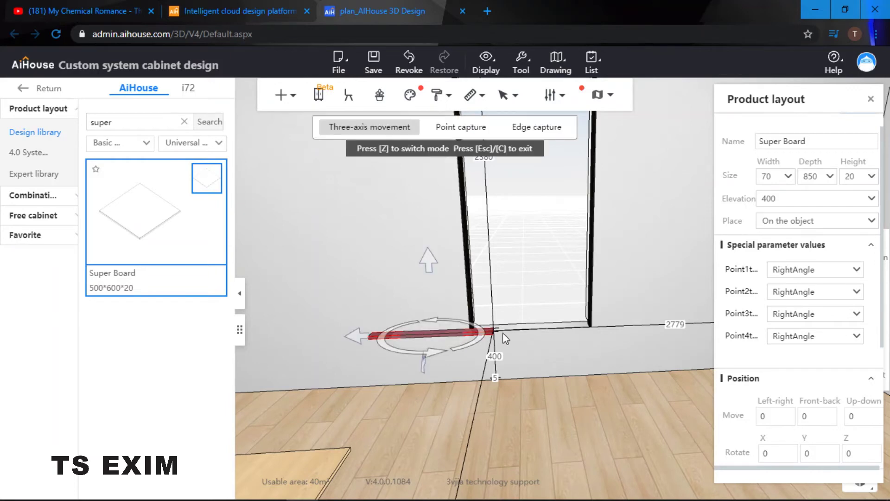
left_click_drag(684, 325, 653, 327)
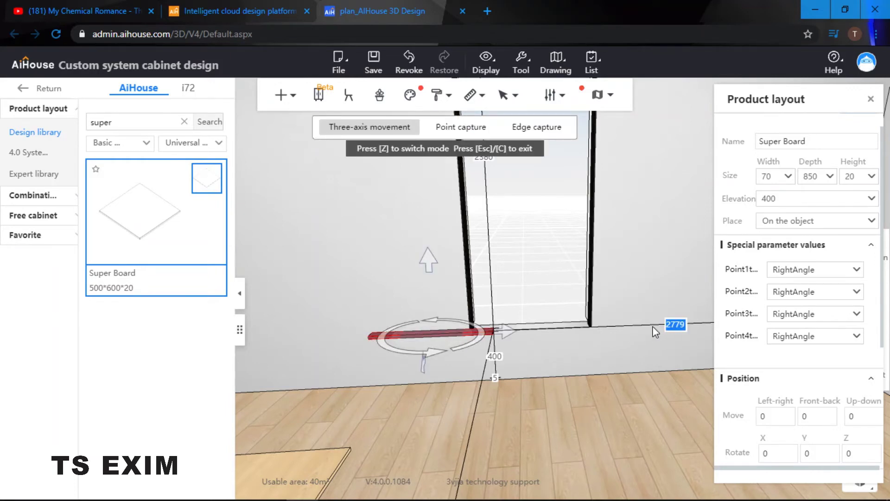
type("2050")
key("Return")
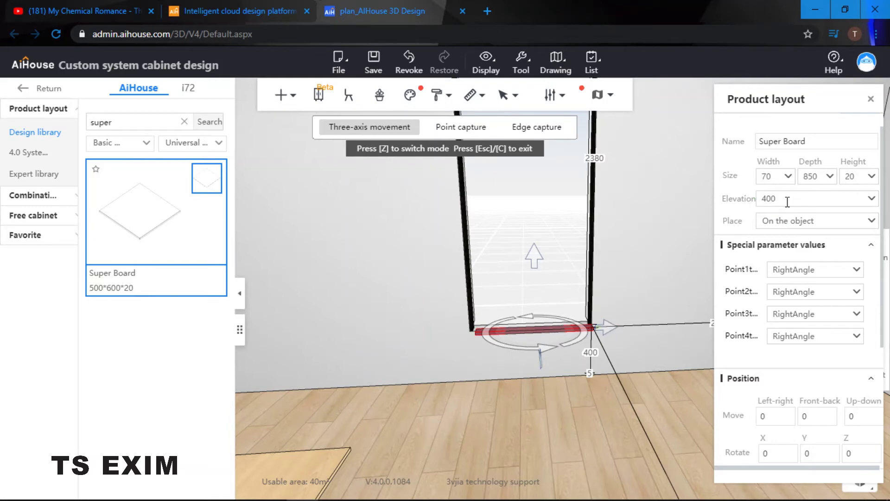
Step: Lengthen the strip to span both uprights, trying depths of 860 and 870 before setting it to 875
left_click(817, 179)
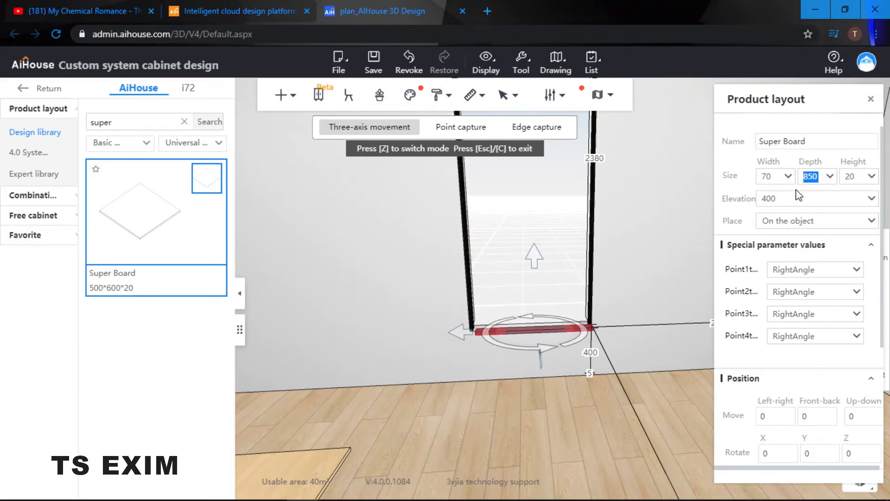
type("860")
key("Return")
left_click(814, 180)
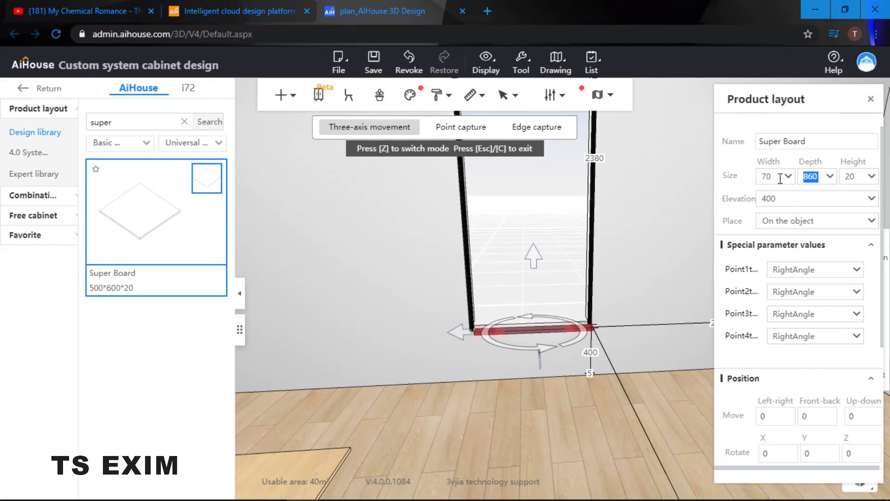
type("870")
key("Return")
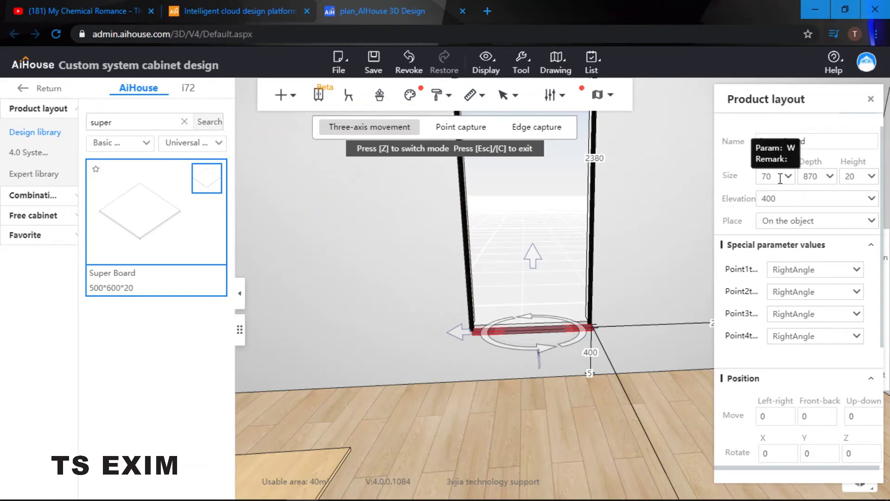
left_click(815, 178)
type("875")
key("Return")
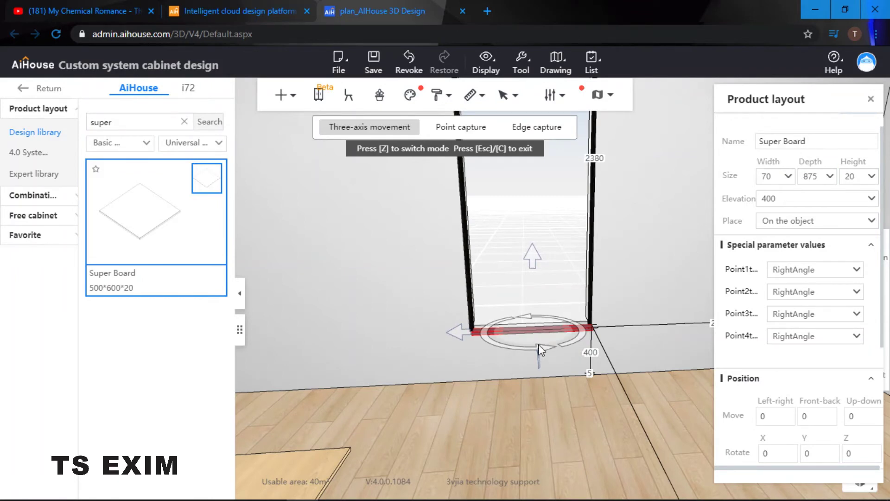
Step: Shift the bottom strip slightly back into the wall opening so it sits between the black uprights
left_click_drag(608, 345, 527, 358)
right_click_drag(527, 358, 628, 366)
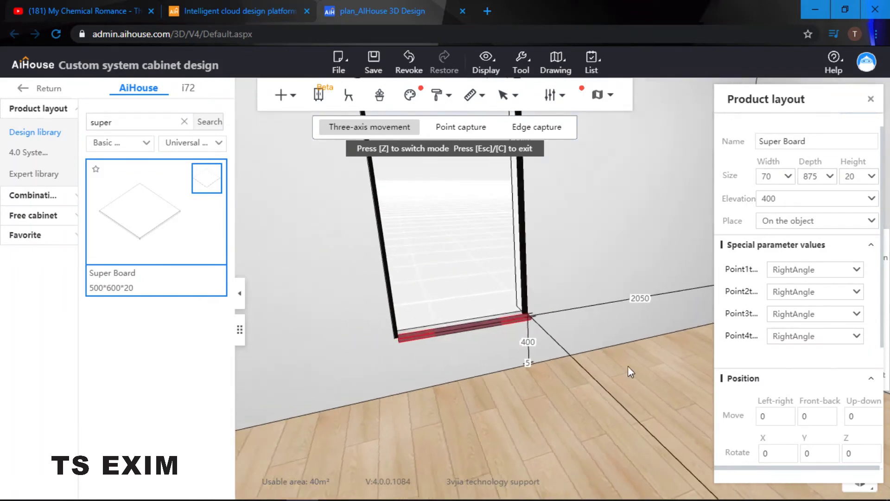
left_click_drag(628, 366, 467, 300)
left_click(469, 302)
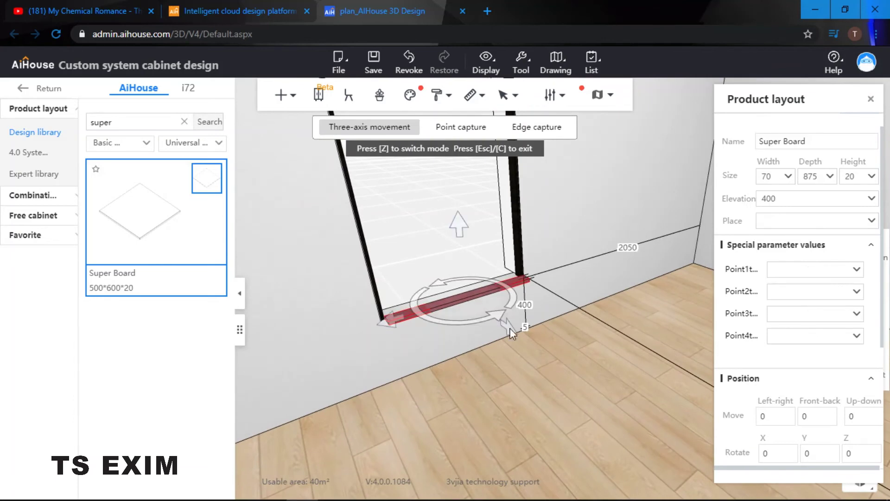
left_click_drag(506, 326, 500, 323)
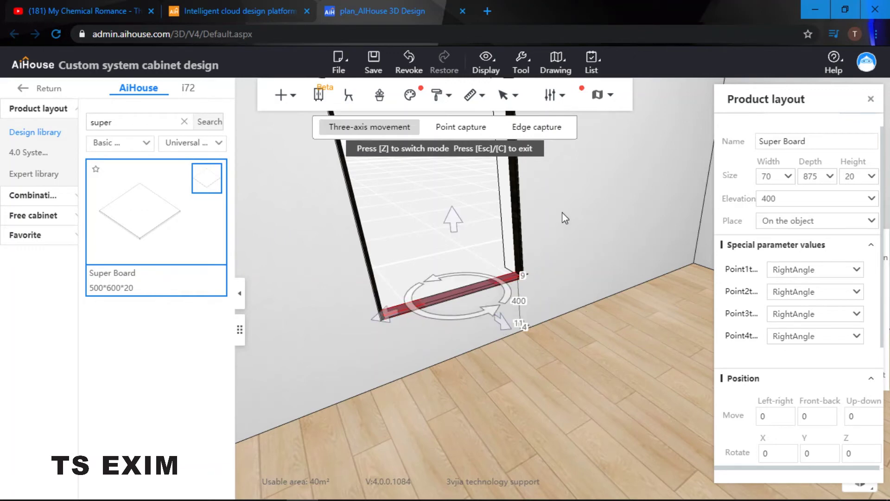
left_click(580, 224)
Step: Examine the framing around the wall opening and the ceiling skylight from several viewpoints
left_click_drag(577, 209, 539, 269)
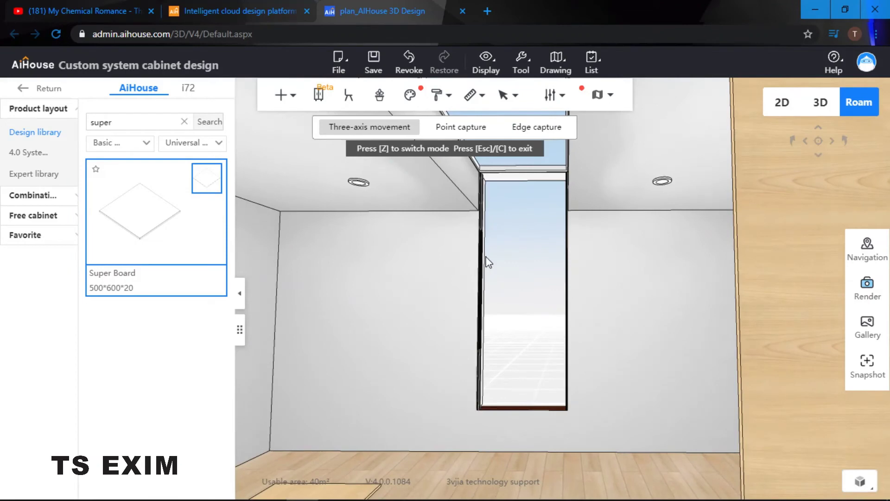
left_click_drag(566, 383, 449, 235)
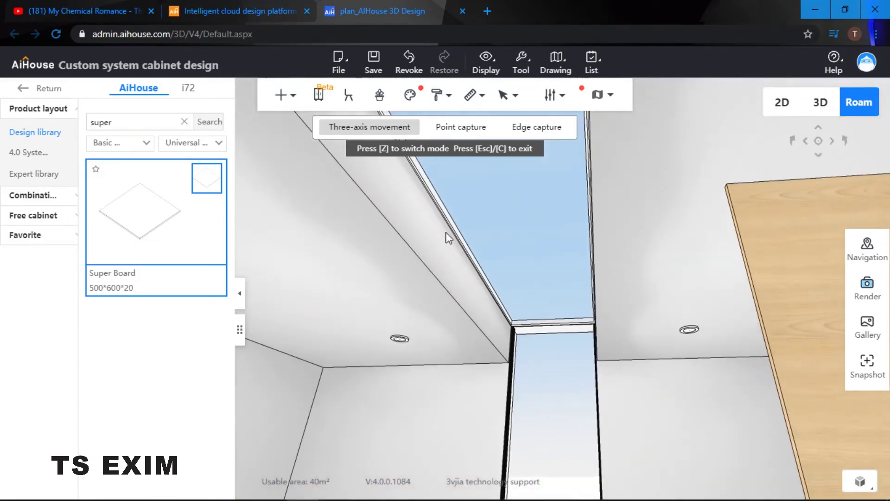
left_click_drag(591, 223, 612, 167)
left_click_drag(581, 319, 616, 289)
left_click_drag(485, 210, 607, 306)
scroll(602, 304, "down", 4)
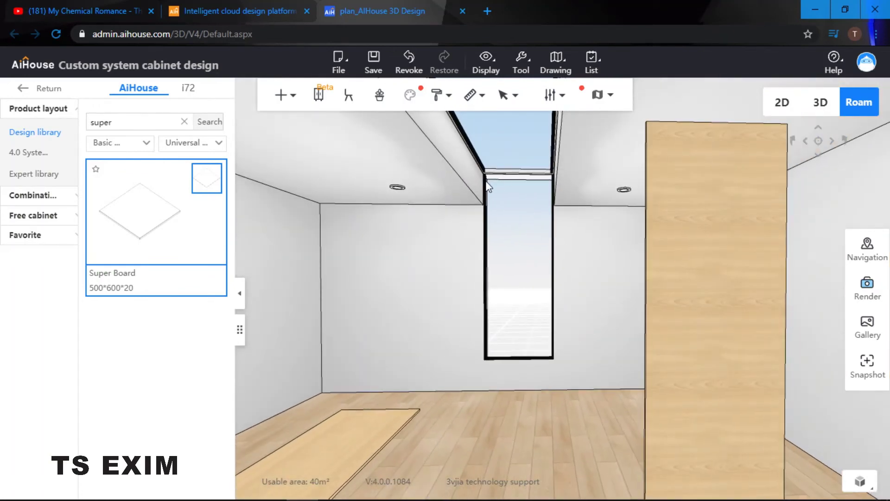
scroll(598, 302, "down", 3)
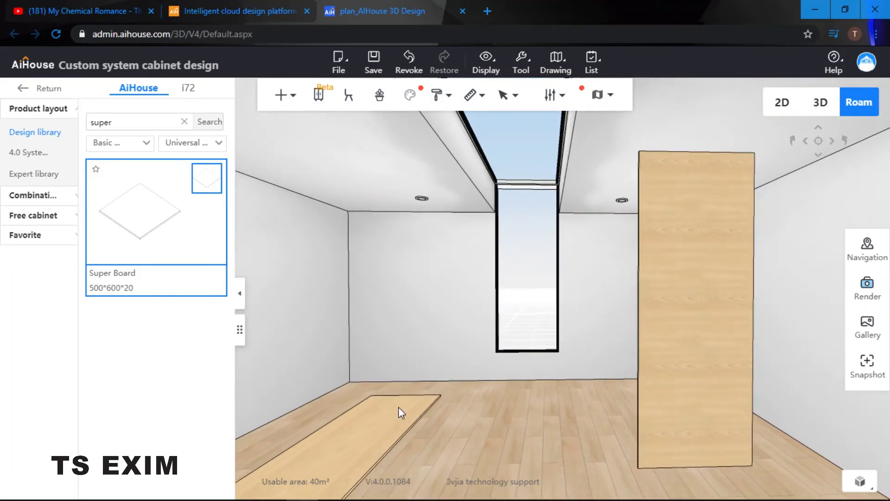
Step: Edit the standing light wooden board, setting its distance from the wall with the opening to 0 and its elevation to 400
left_click(380, 410)
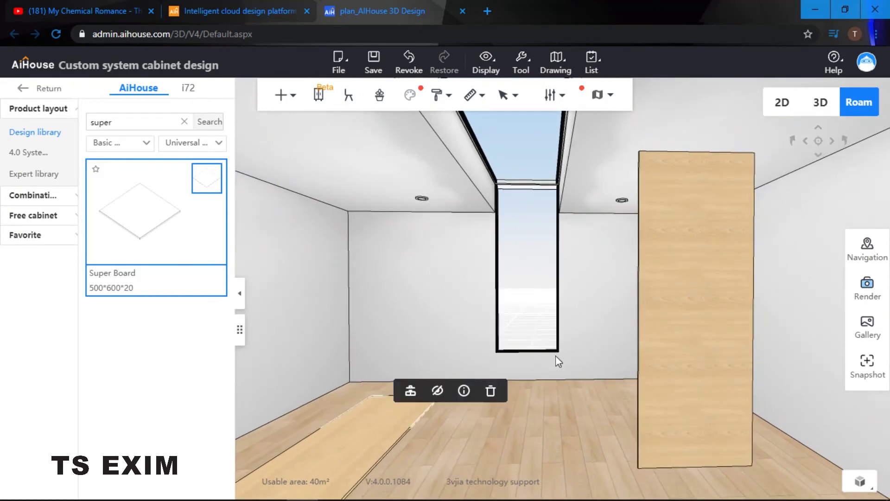
left_click(683, 304)
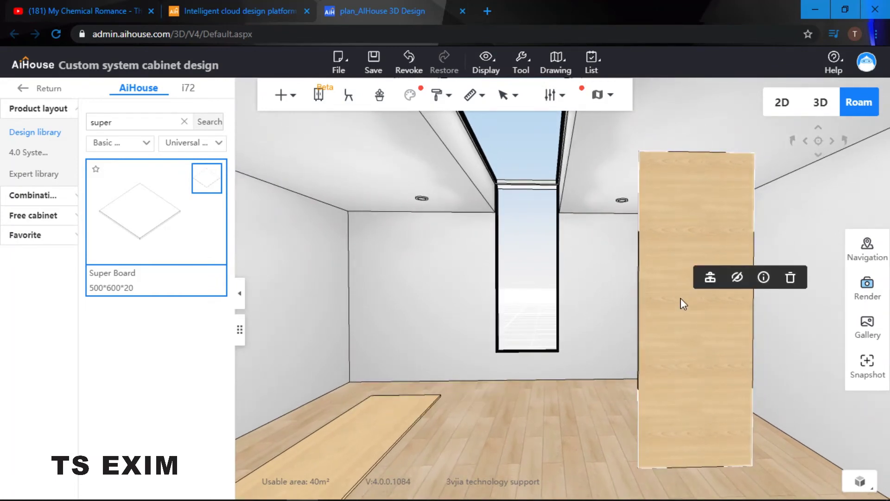
left_click(711, 278)
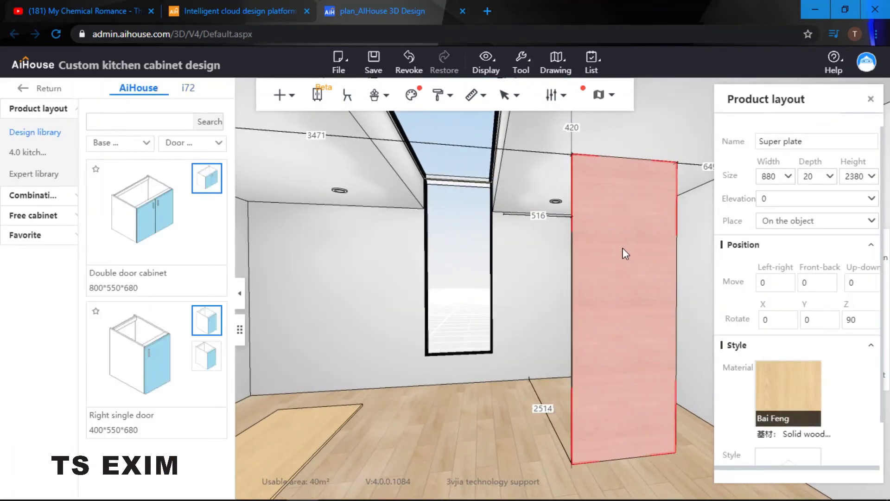
left_click(552, 408)
type("0")
key("Return")
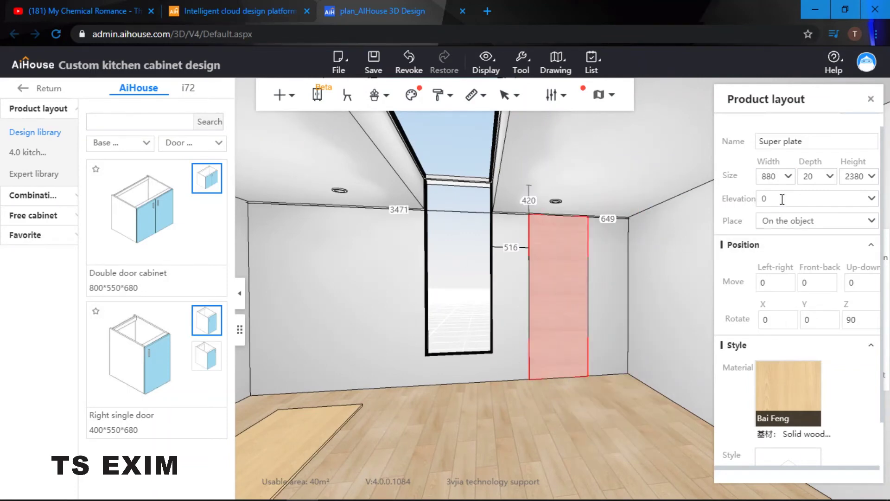
type("400")
key("Return")
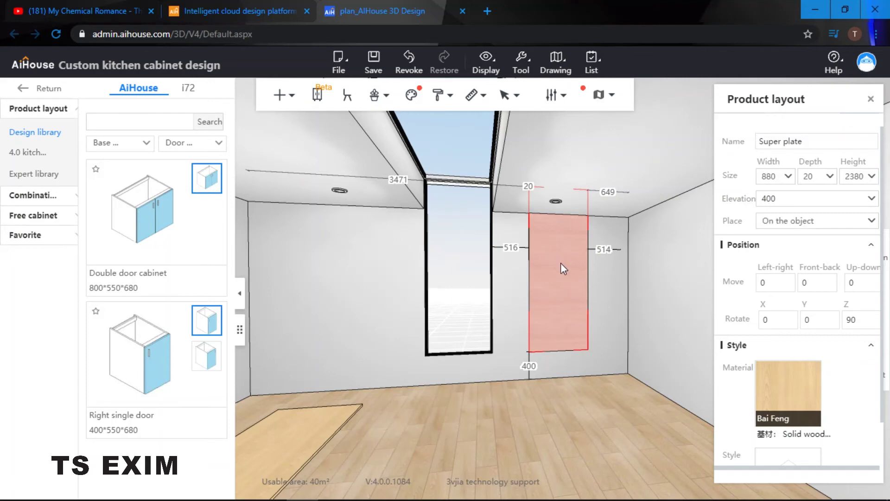
Step: Set the wooden board's distance from the left side wall to 2050 and push it slightly back into the framed opening
left_click(408, 181)
type("2050")
key("Return")
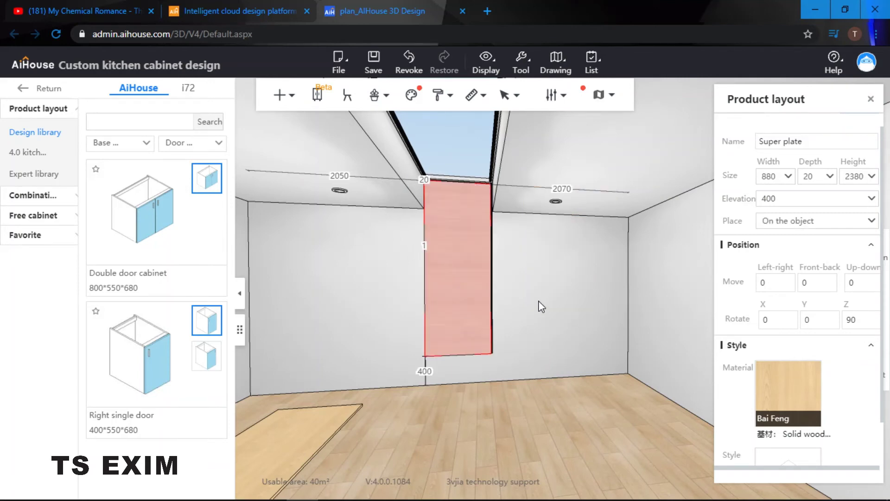
left_click_drag(542, 306, 473, 364)
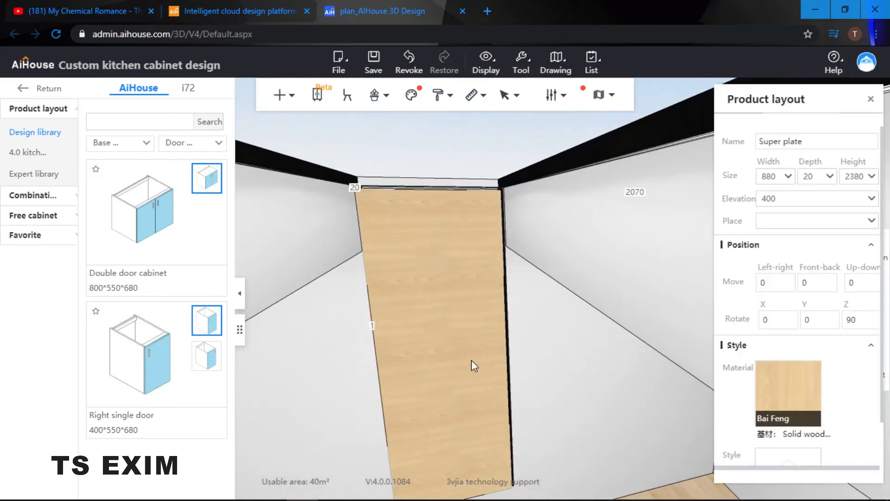
left_click(474, 366)
left_click(460, 318)
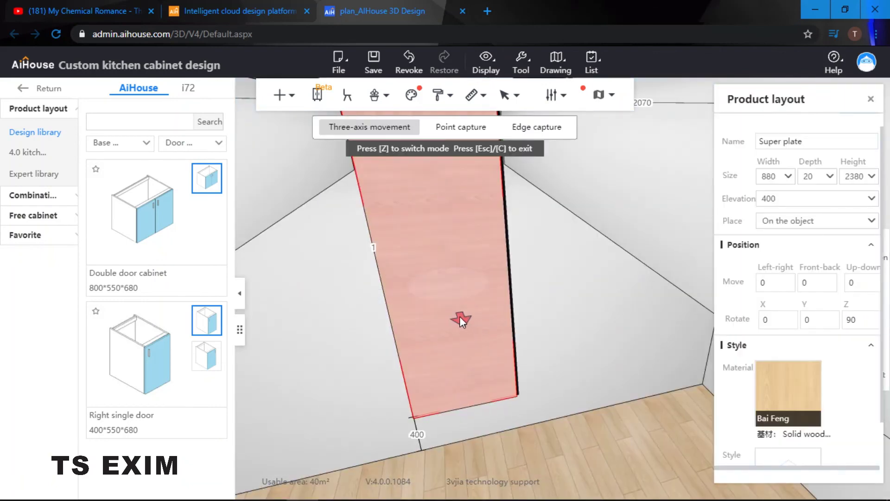
left_click_drag(457, 313, 455, 310)
Step: Slide the long light wooden board on the floor sideways until it lies beneath the ceiling skylight
left_click_drag(566, 311, 576, 284)
scroll(576, 284, "down", 5)
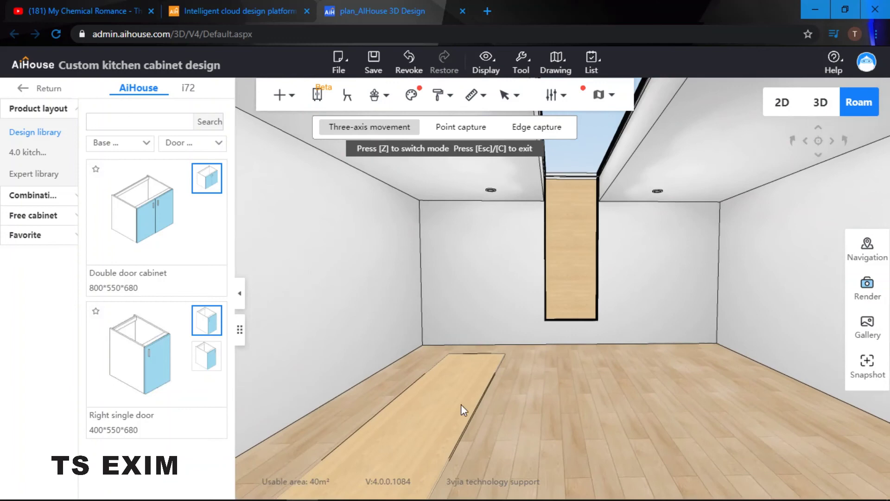
left_click(508, 404)
left_click_drag(507, 405, 563, 380)
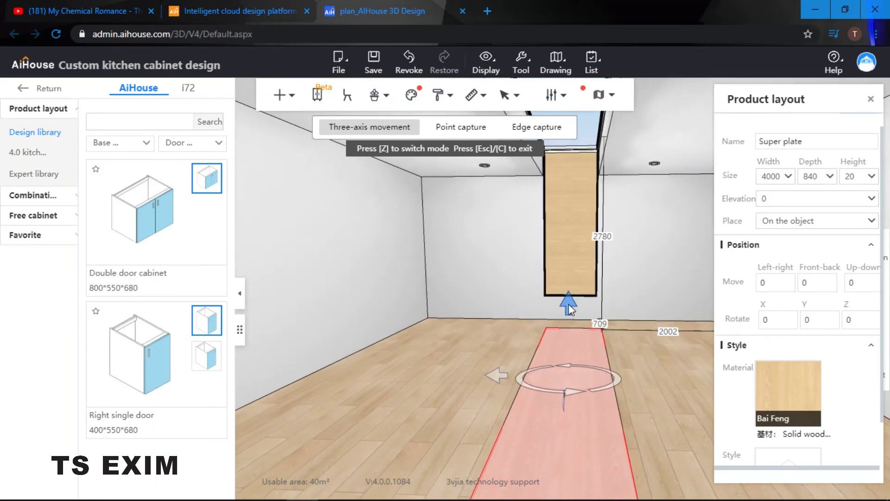
Step: Raise the long light wooden board off the floor and set its elevation to 2800 so it sits at ceiling height
left_click_drag(568, 303, 595, 351)
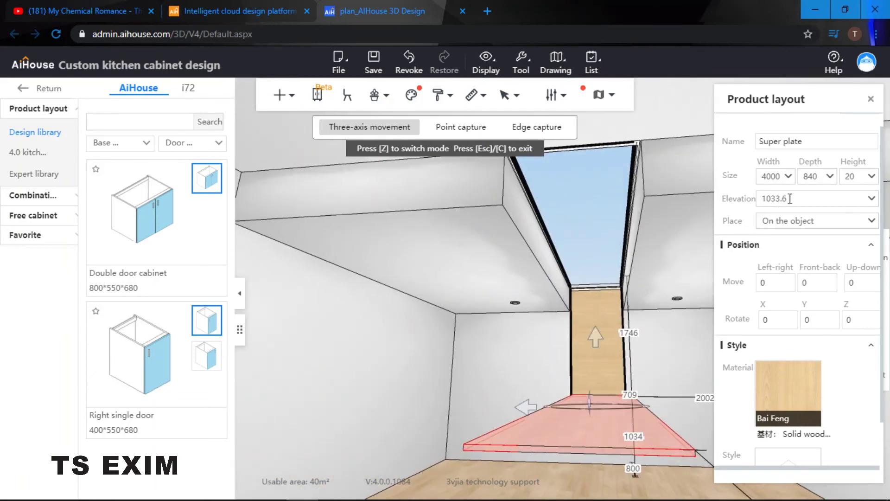
left_click_drag(788, 198, 729, 208)
type("2800")
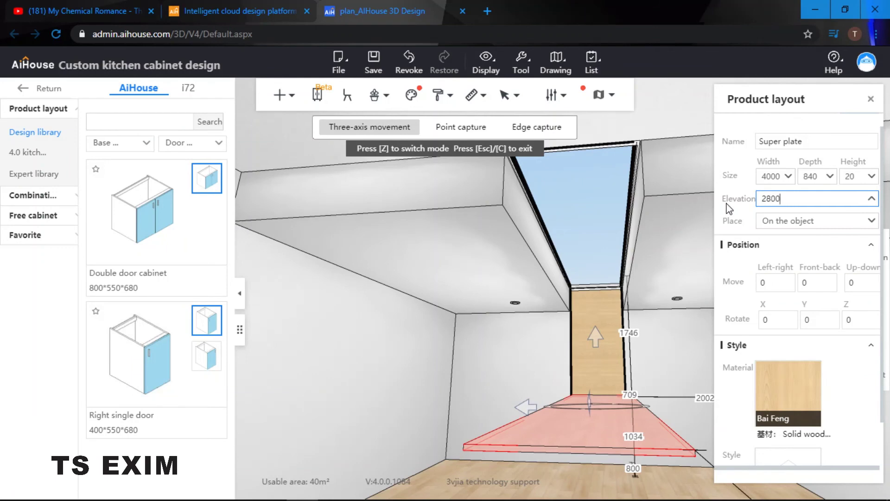
key("Return")
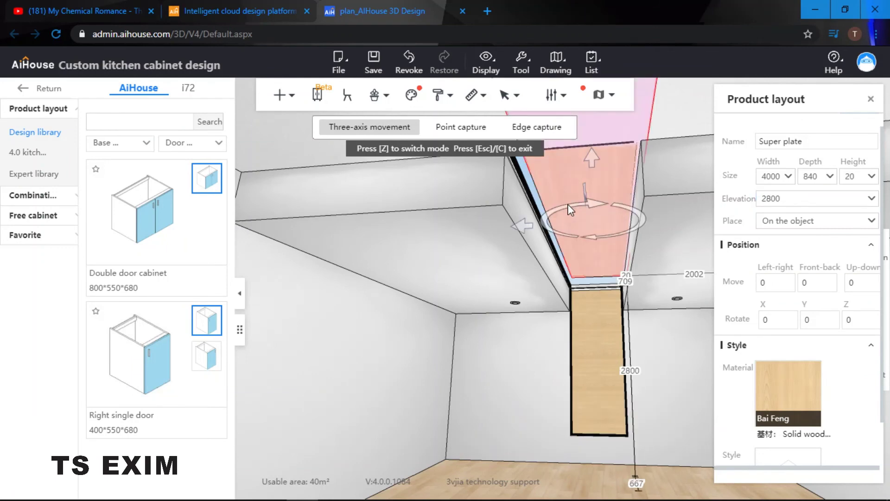
Step: Slide the raised board sideways to about 2064 from the side wall, then towards the wall opening, so it fills the skylight frame
left_click(672, 196)
left_click(555, 213)
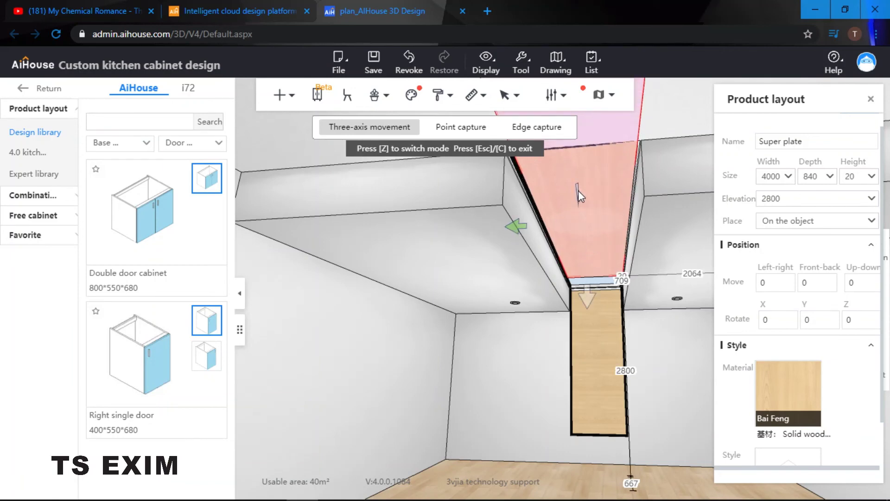
left_click_drag(578, 190, 594, 226)
Step: Change the material of the upright board in the wall opening to clear glass from the Glass material category
left_click_drag(687, 204, 536, 202)
left_click(524, 204)
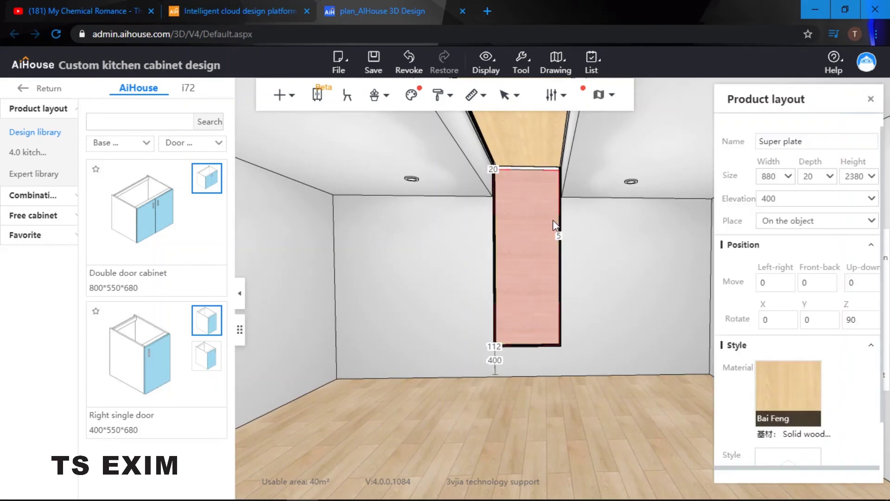
left_click(790, 395)
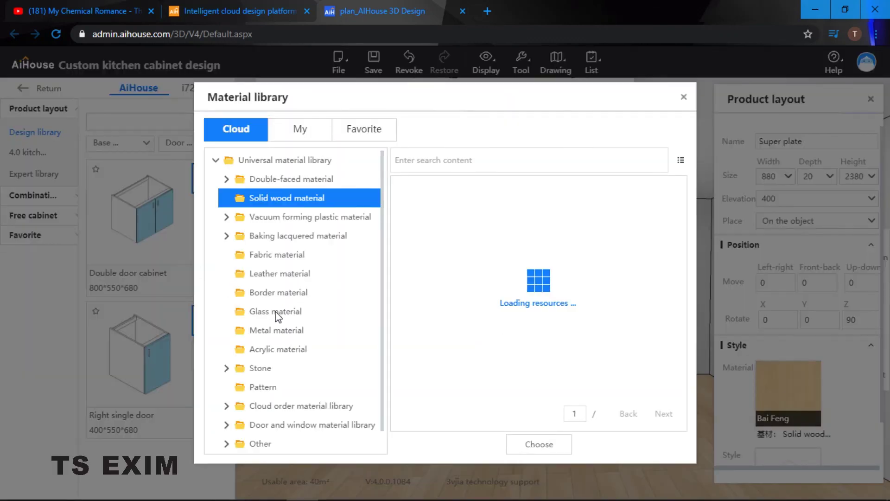
left_click(271, 313)
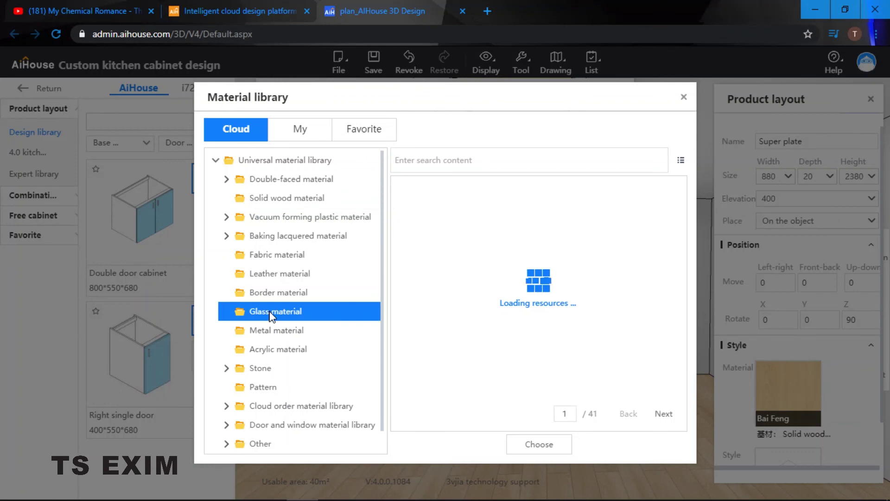
left_click(621, 214)
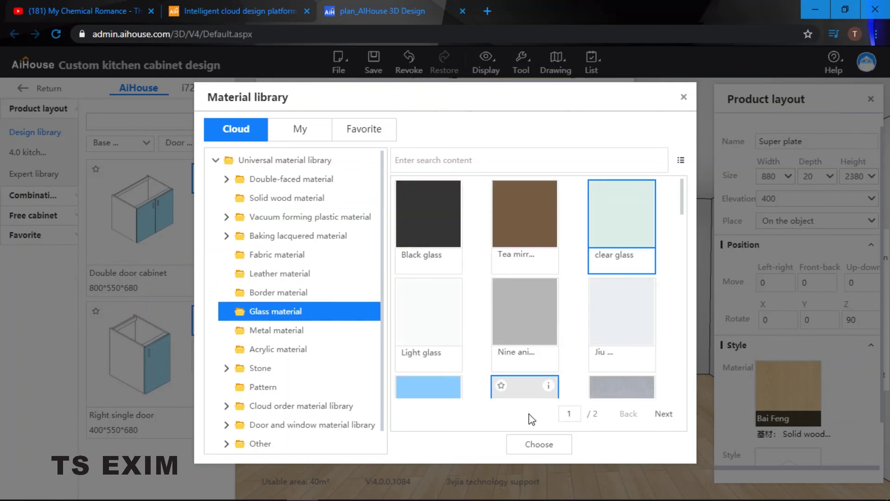
left_click(533, 446)
Step: Copy the clear glass from the wall opening's board onto the ceiling skylight board with the Material painter, then exit the painter
right_click(532, 251)
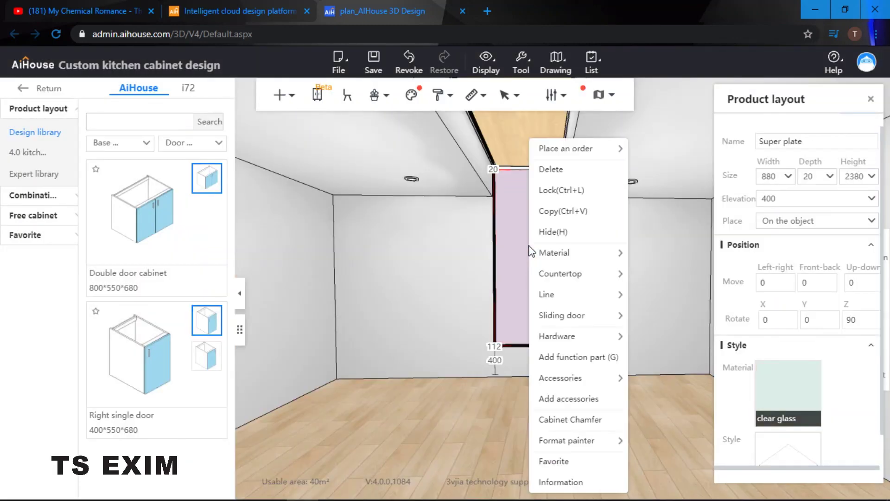
mouse_move(598, 443)
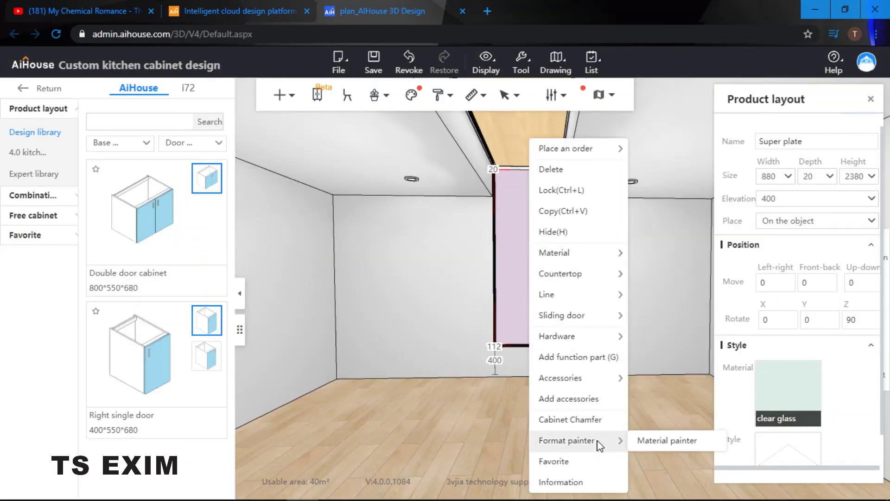
left_click(656, 441)
left_click_drag(640, 352, 580, 246)
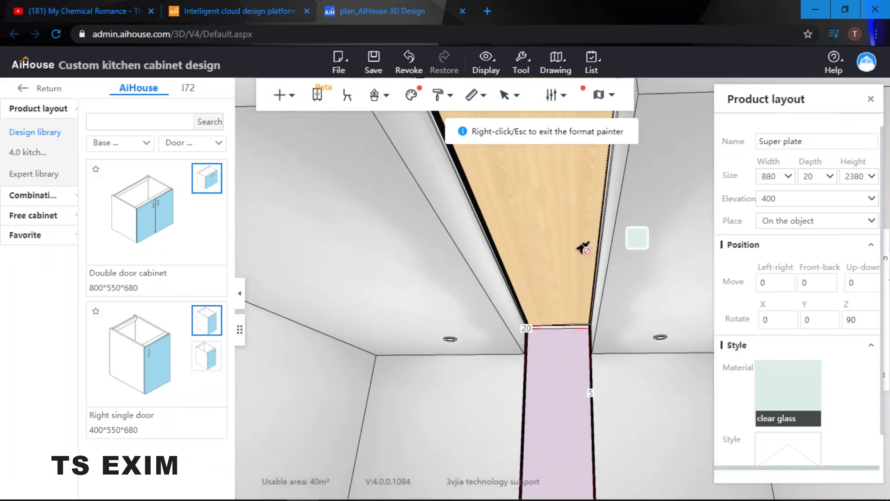
left_click(566, 263)
left_click_drag(655, 340, 632, 321)
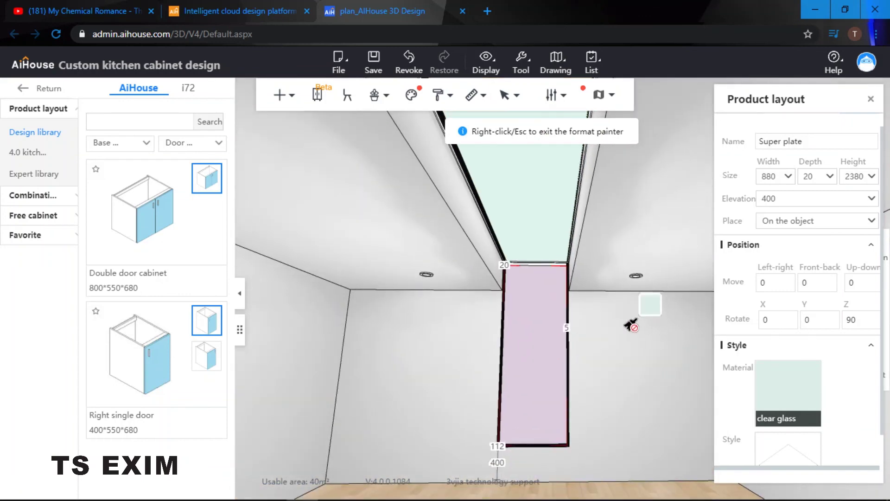
left_click(534, 361)
right_click(606, 338)
right_click(625, 328)
left_click_drag(556, 236, 524, 380)
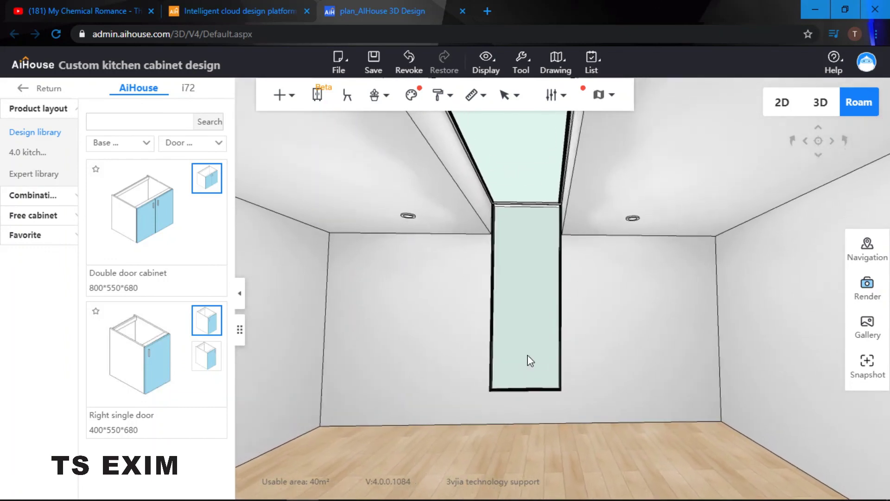
key("Left")
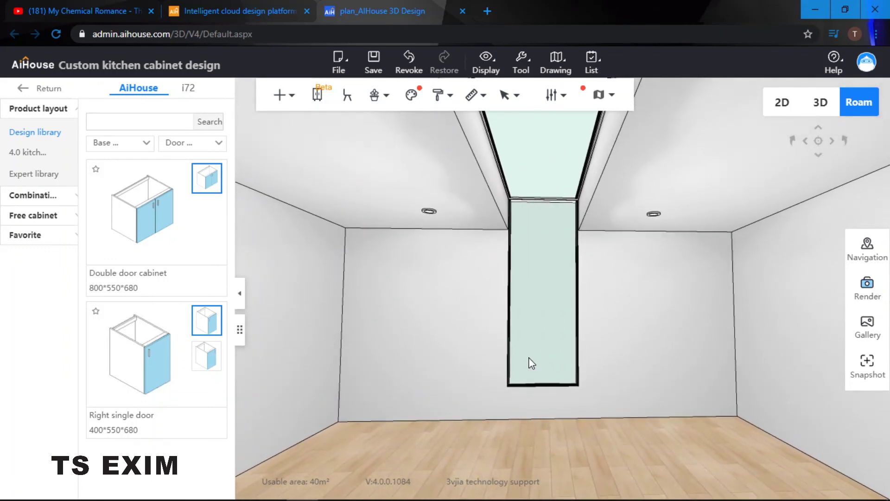
left_click_drag(531, 363, 559, 324)
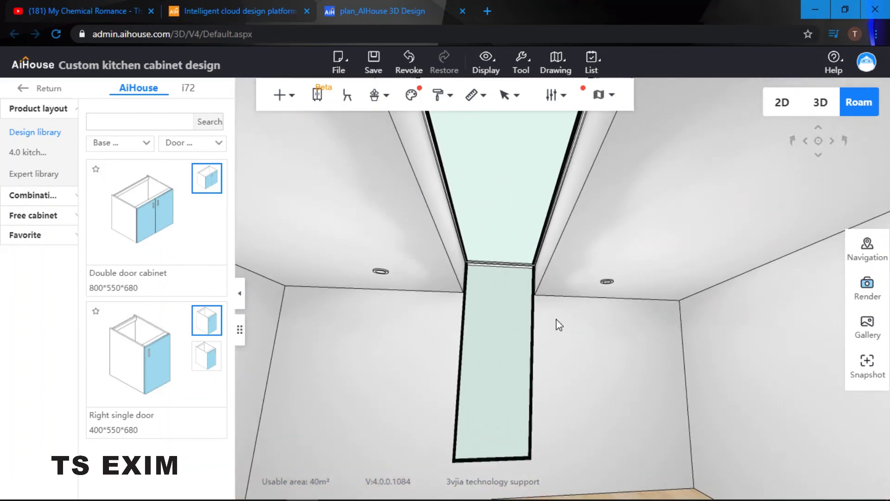